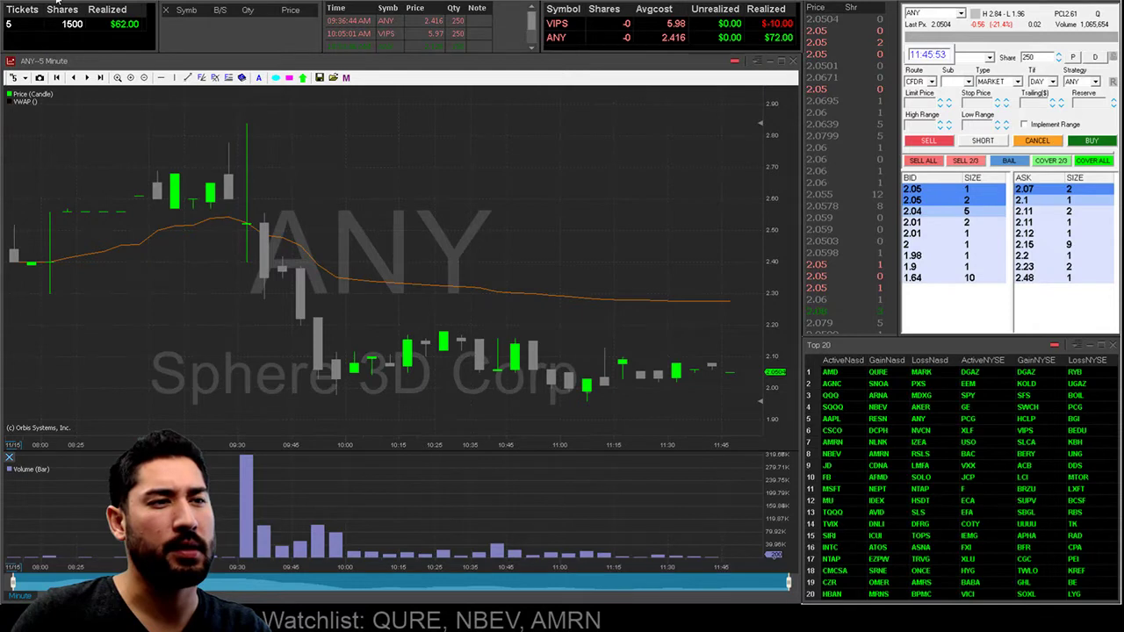
Step: Open the global default order configuration and set the order type to LIMIT for both OTC and listed stocks
right_click(58, 3)
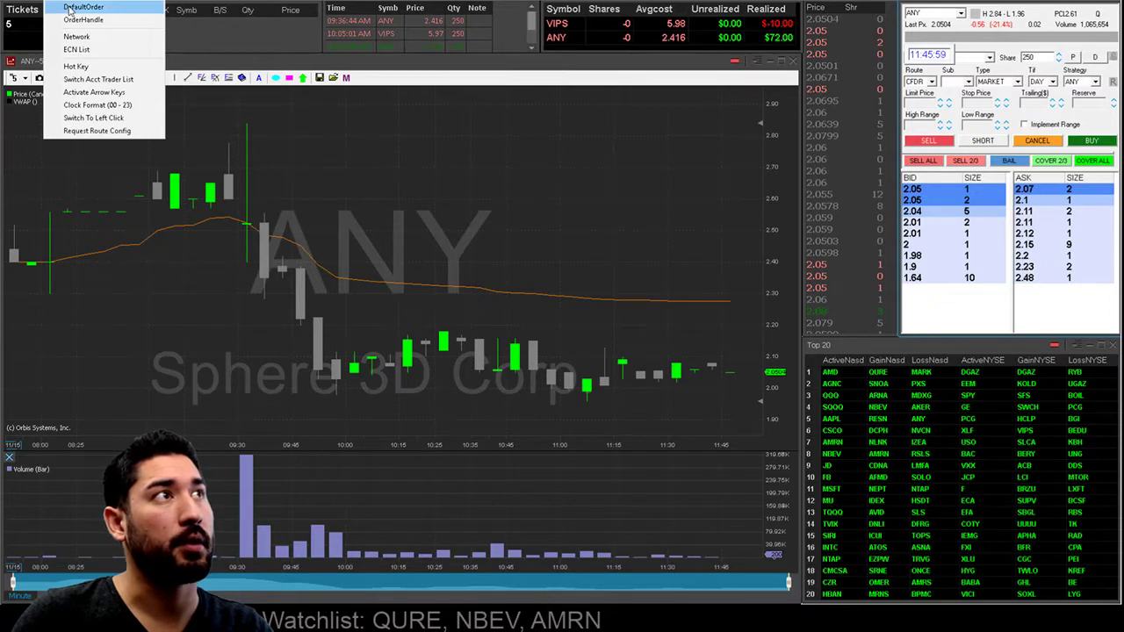
left_click(70, 8)
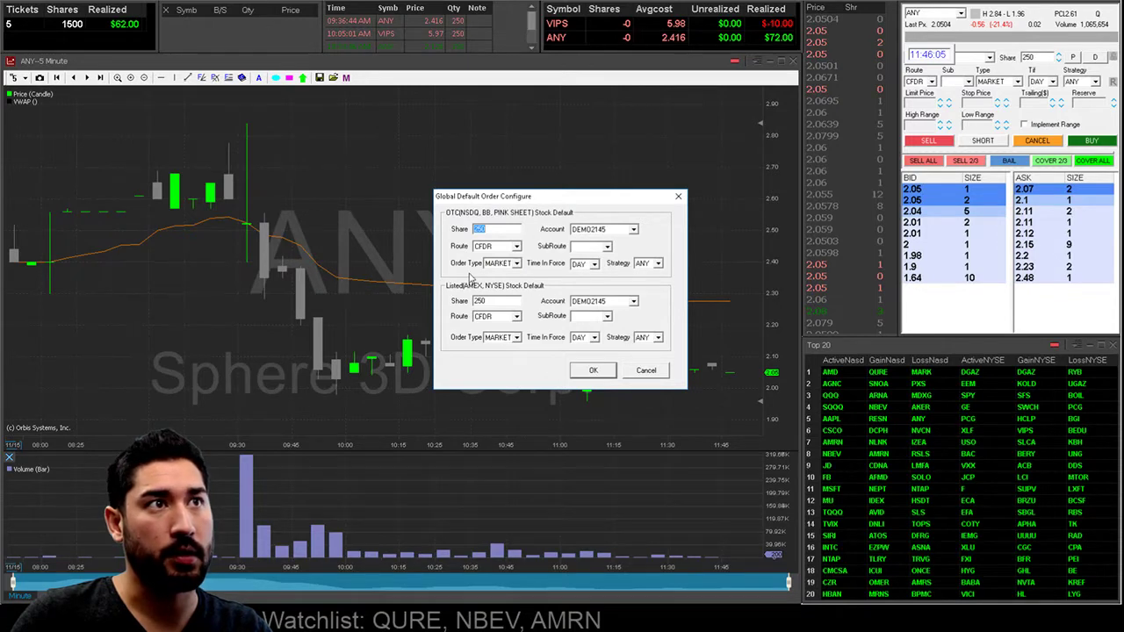
left_click(517, 264)
left_click(517, 273)
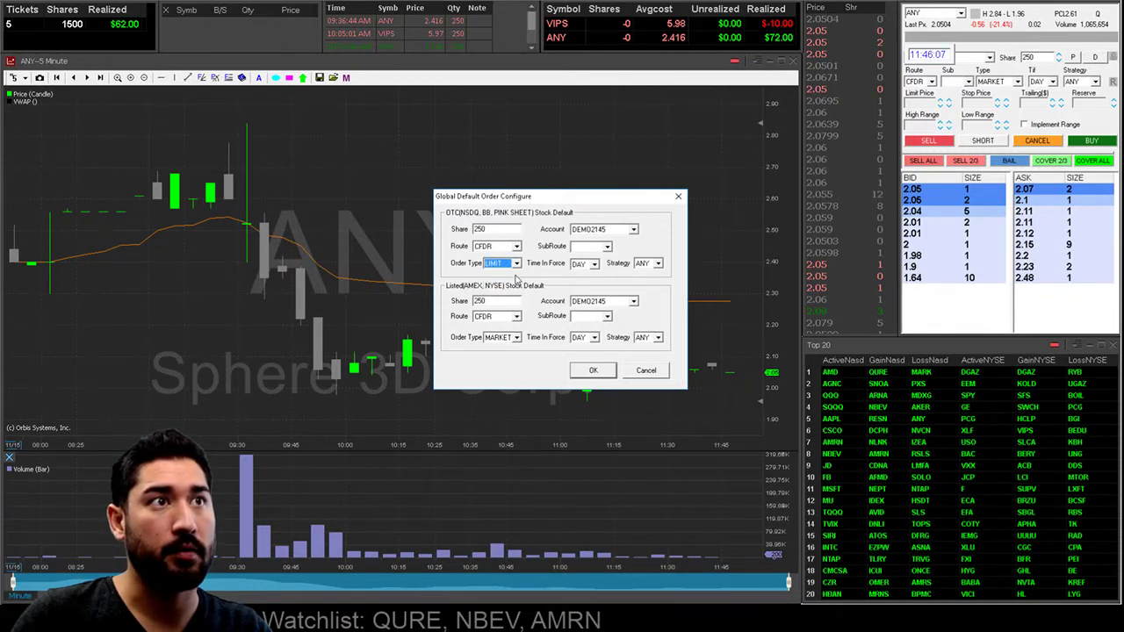
left_click(516, 338)
left_click(497, 349)
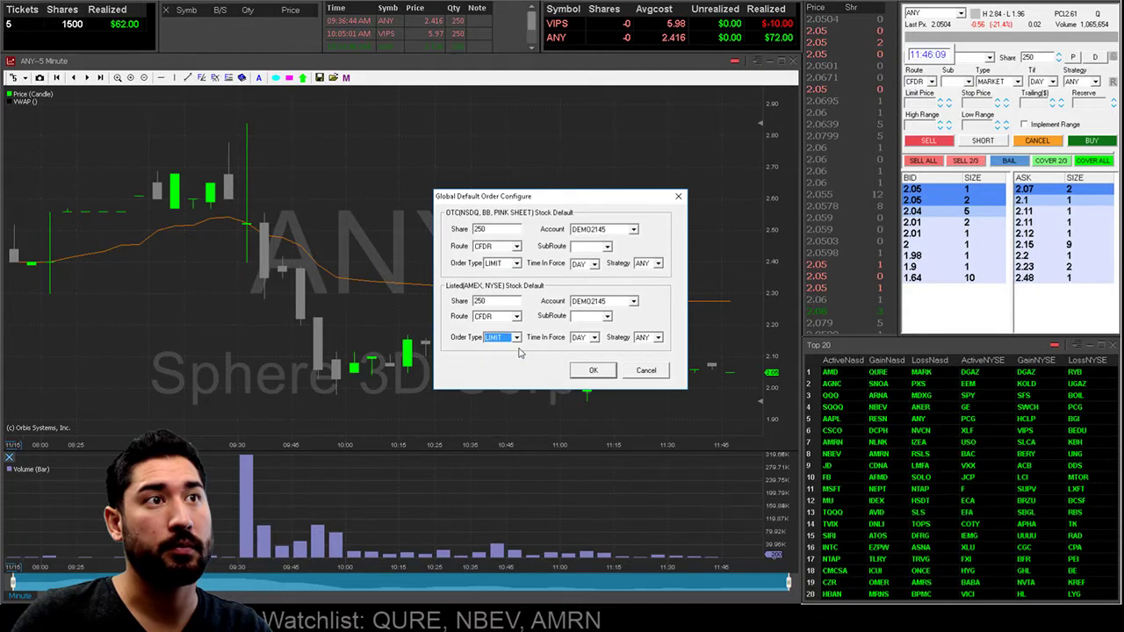
Step: Set the default order type to MARKET for both OTC and listed stocks and save the default order configuration
left_click(517, 263)
left_click(509, 281)
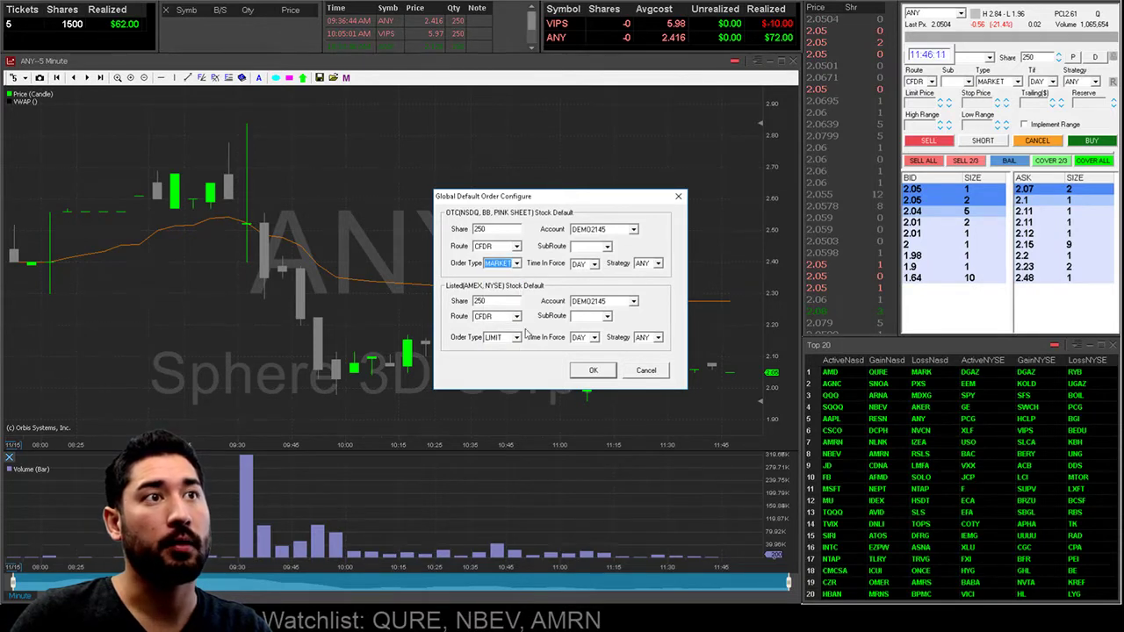
left_click(516, 338)
left_click(517, 356)
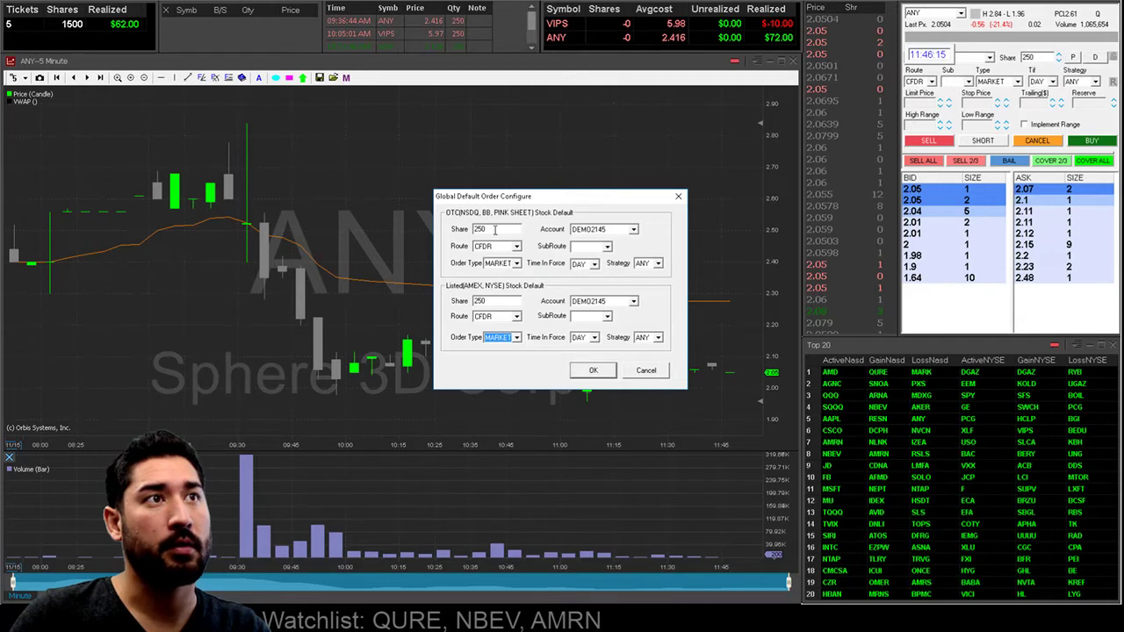
left_click_drag(504, 197, 584, 205)
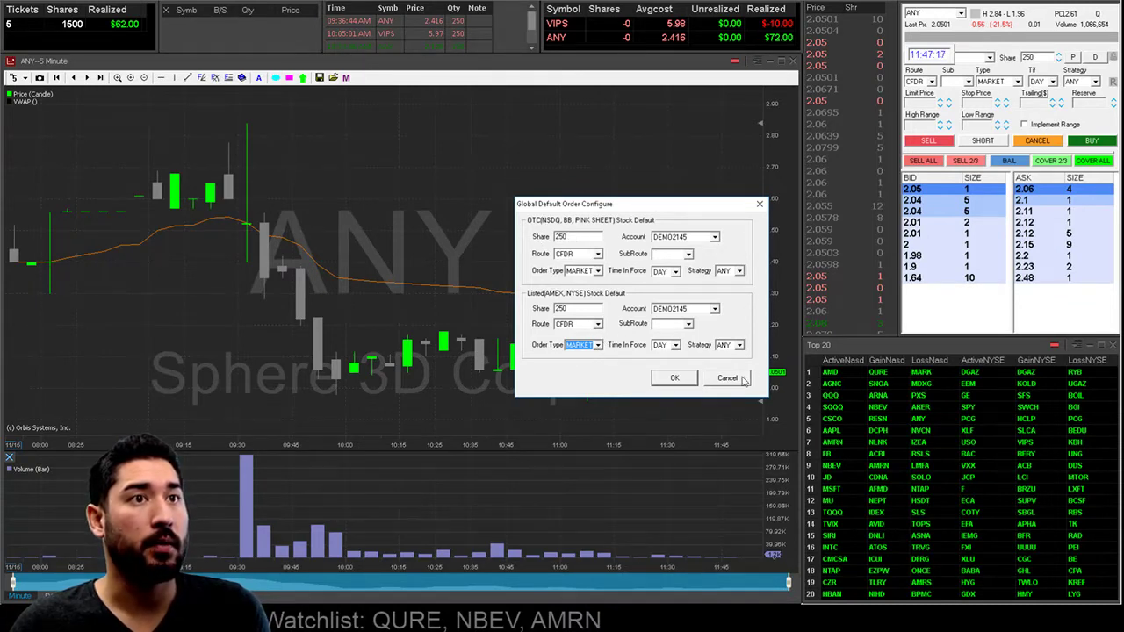
left_click(674, 377)
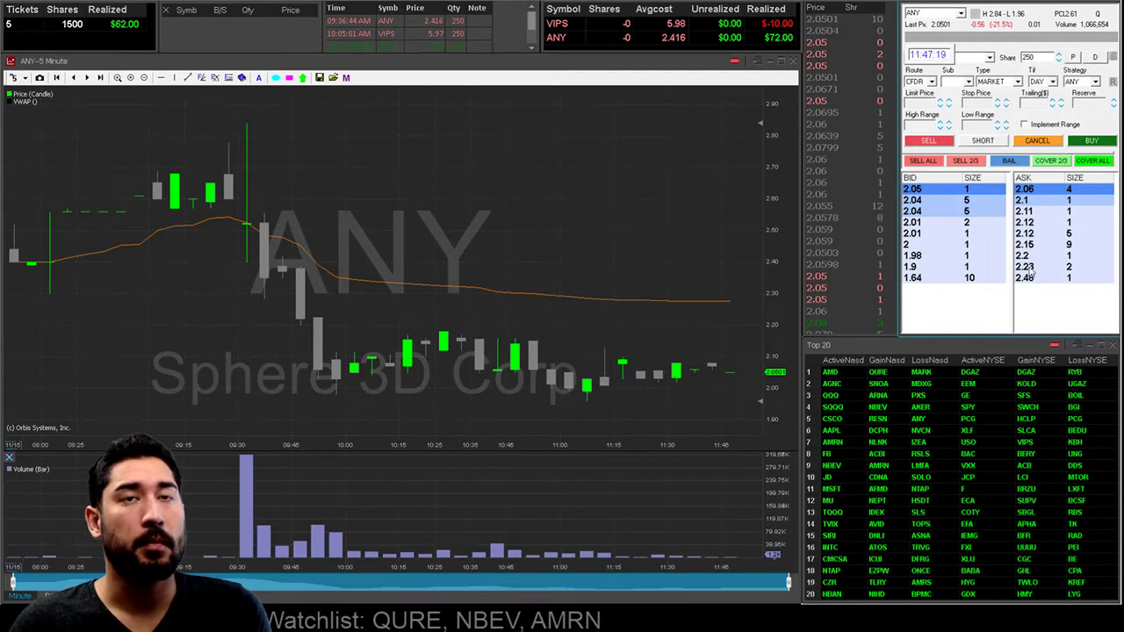
Step: Open the order handling options, examine the default share and route reset settings, and accept the dialog
left_click(57, 4)
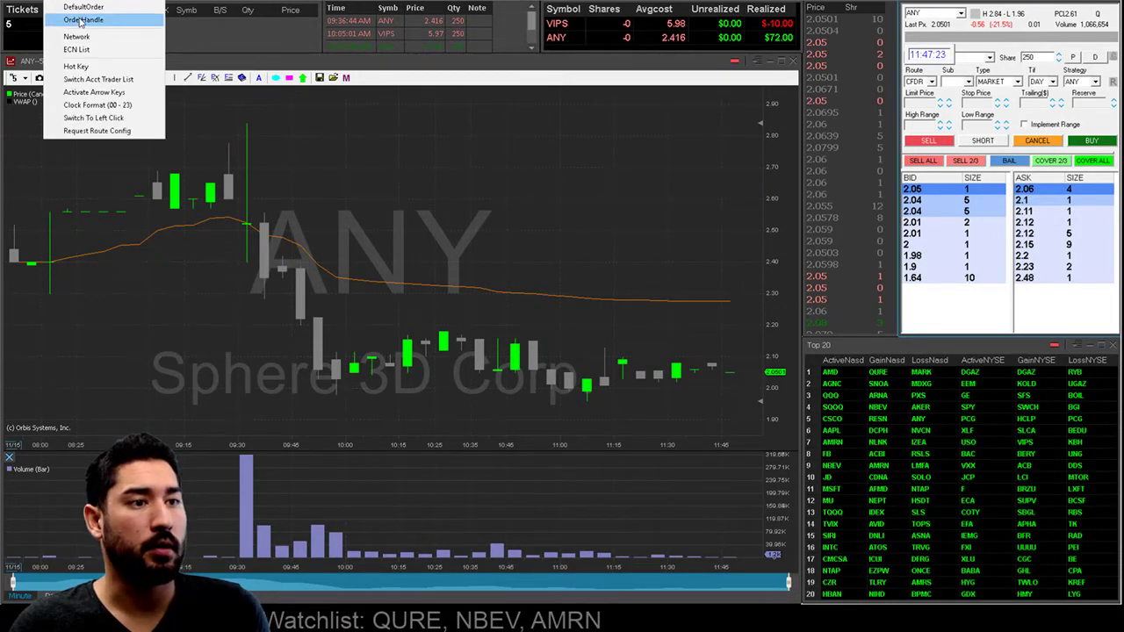
left_click(82, 21)
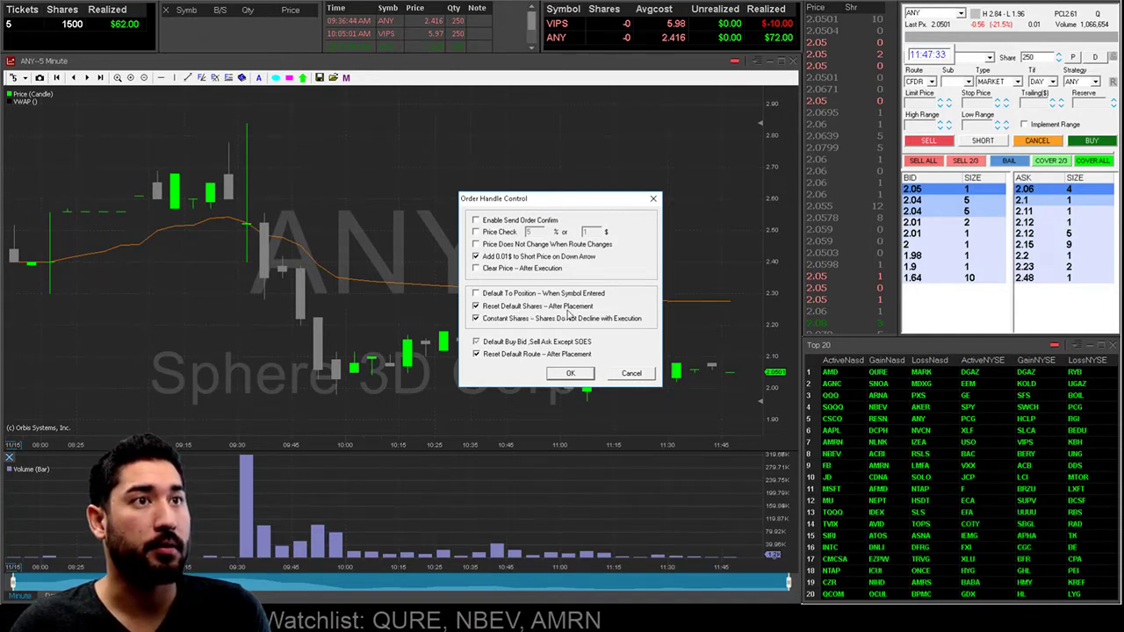
left_click(571, 373)
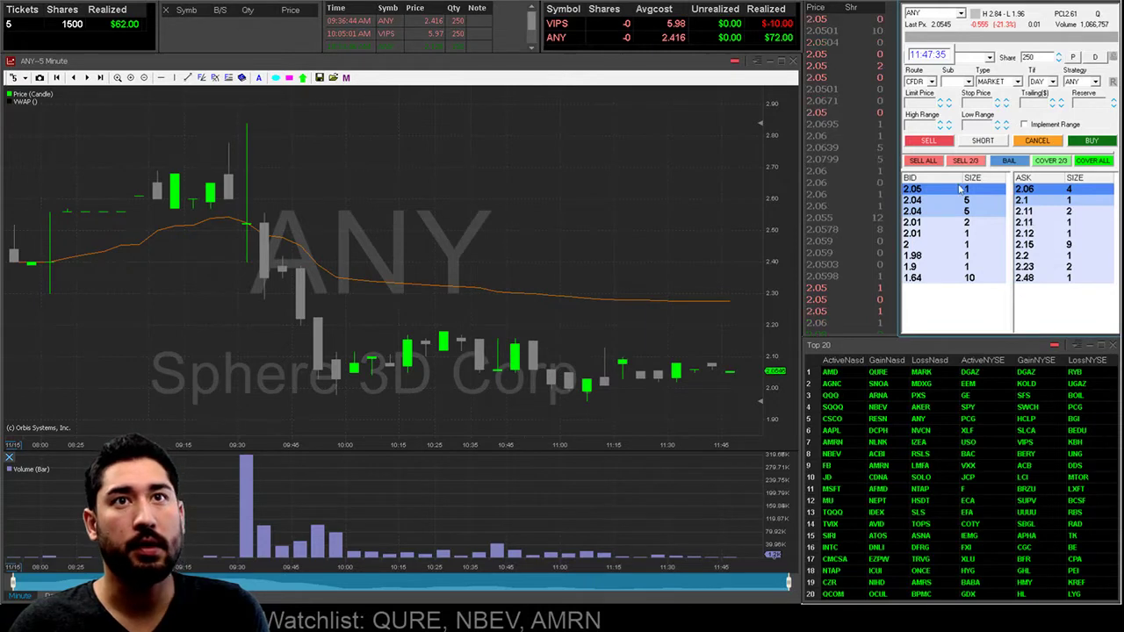
Step: Enter 312 as the order's share quantity and restore the default quantity of 250
double_click(1027, 57)
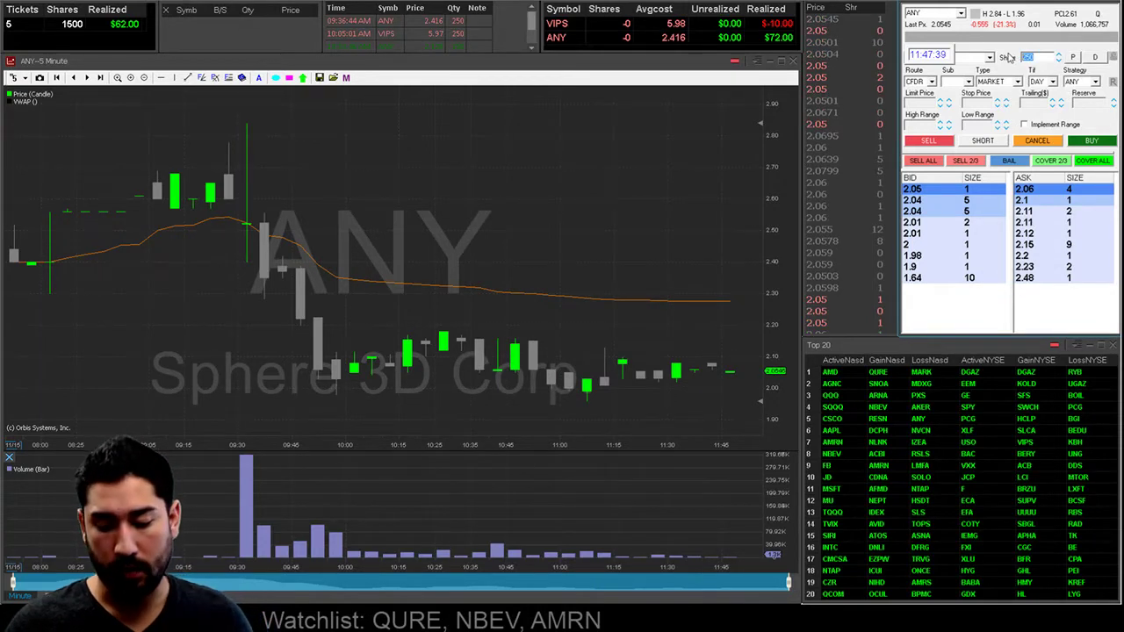
type("112")
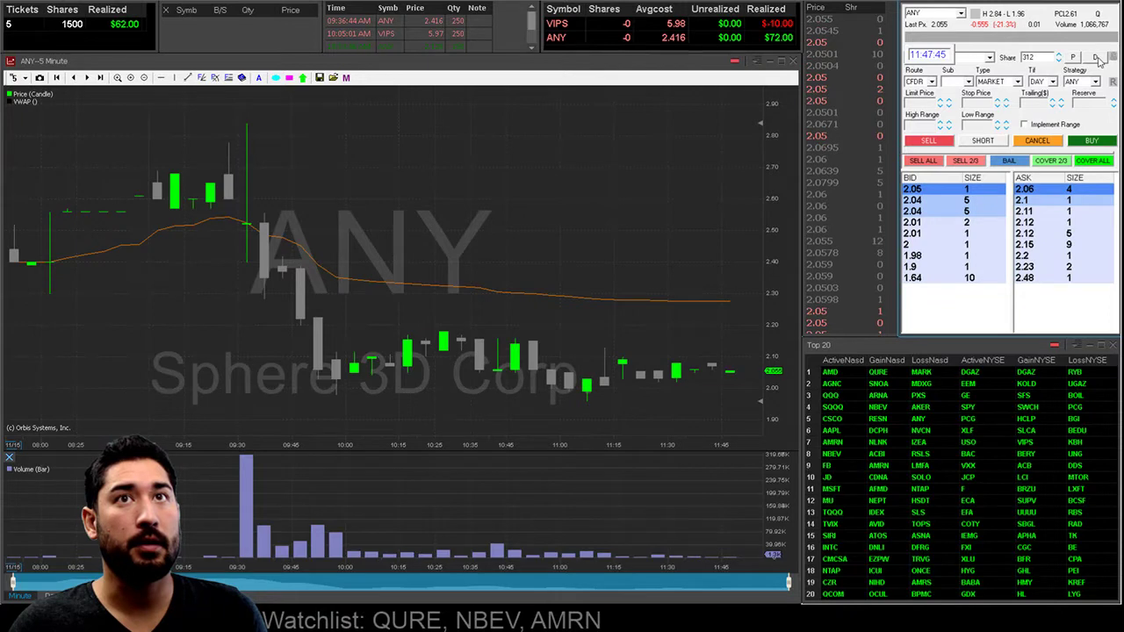
left_click(1097, 58)
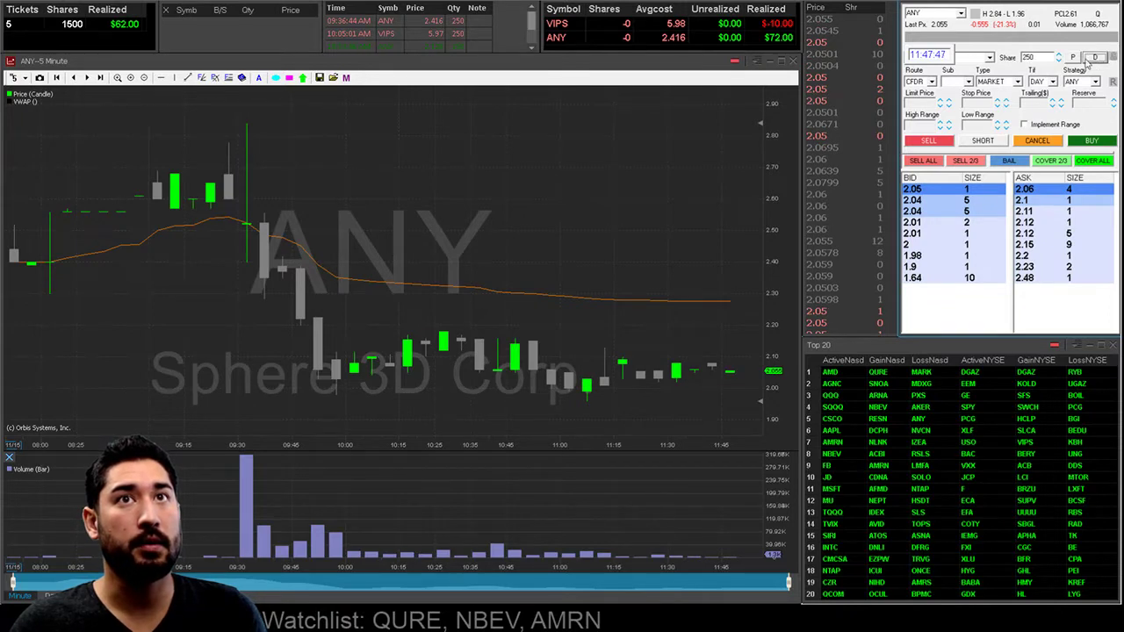
Step: Short 316 shares of ANY at market, and short another 250 shares using the default quantity
left_click(1072, 58)
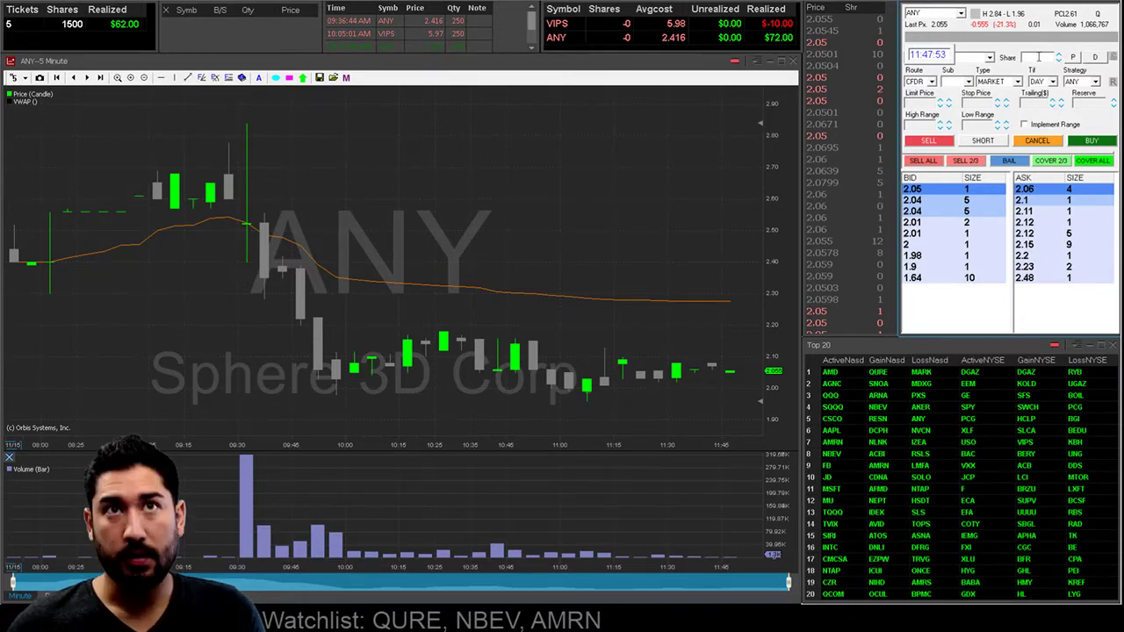
type("6")
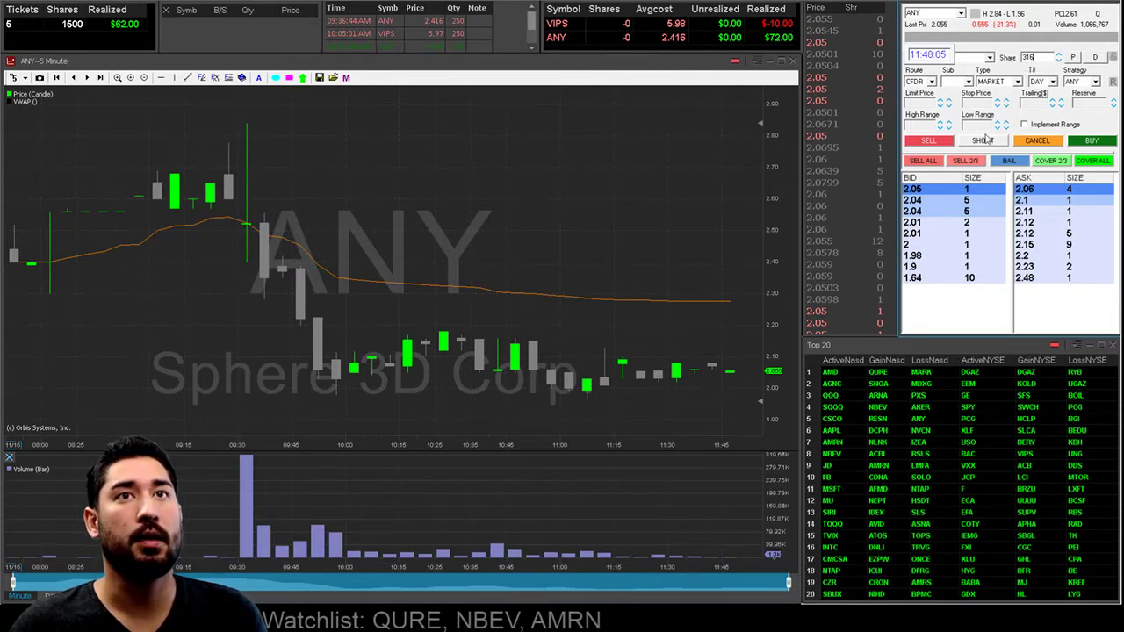
left_click(983, 141)
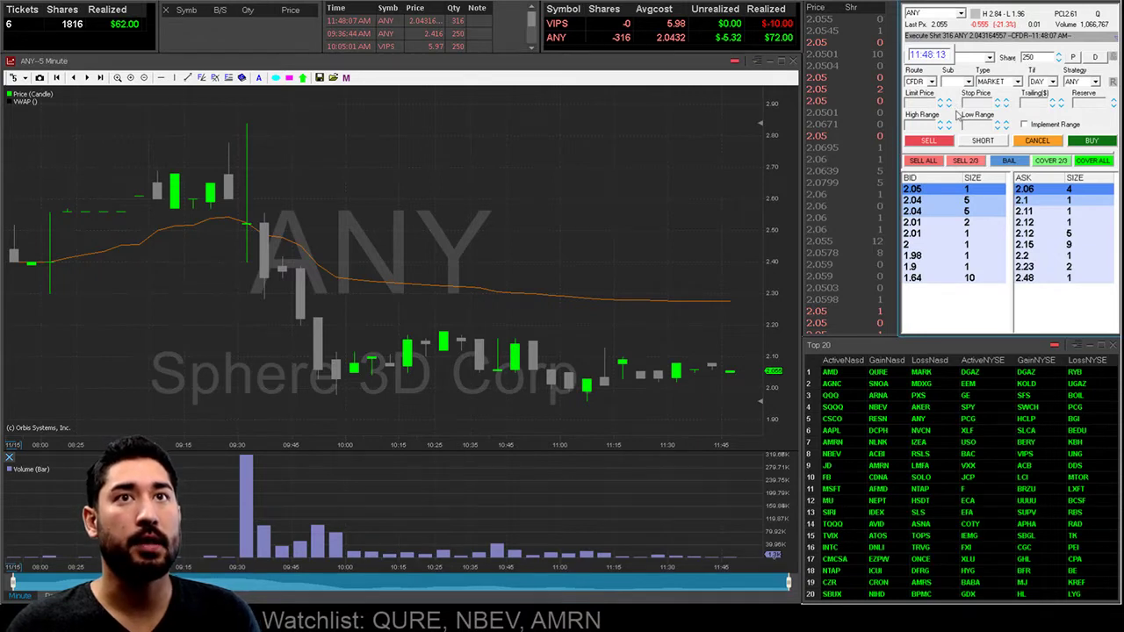
left_click(978, 143)
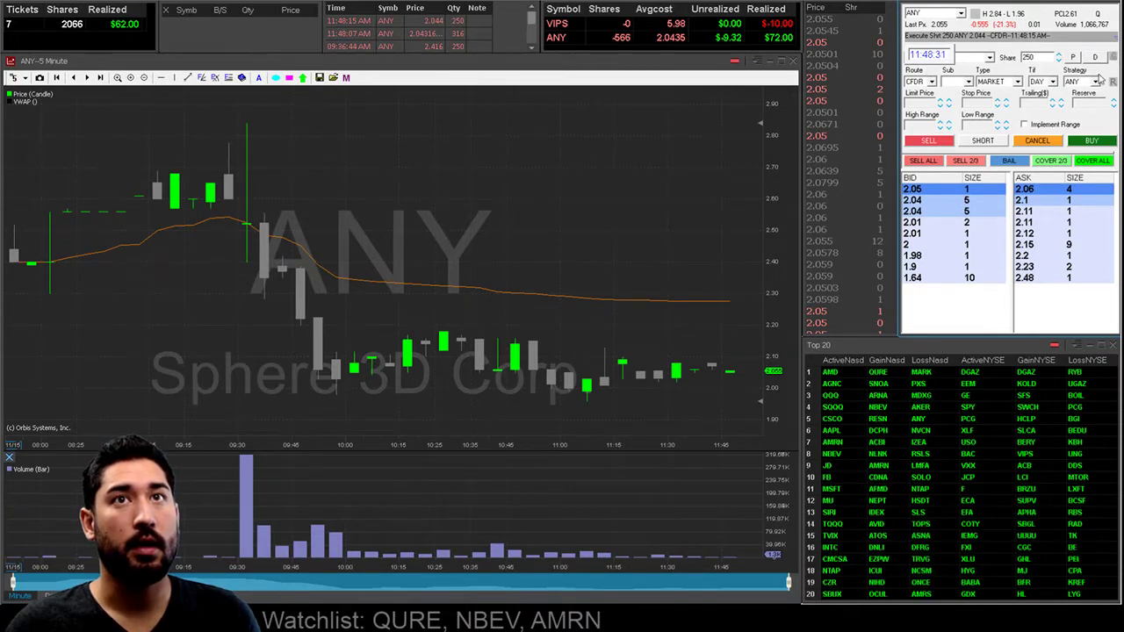
Step: Load the ANY position size as the share quantity, restore the default of 250, and cover two-thirds of the short position
left_click(1073, 57)
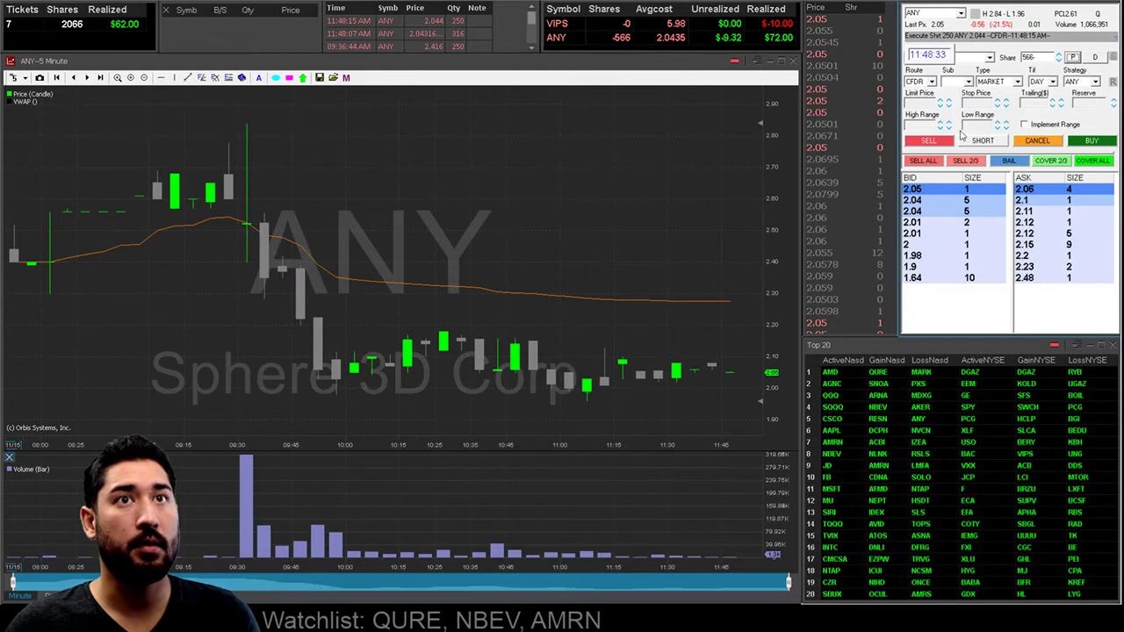
left_click(1095, 57)
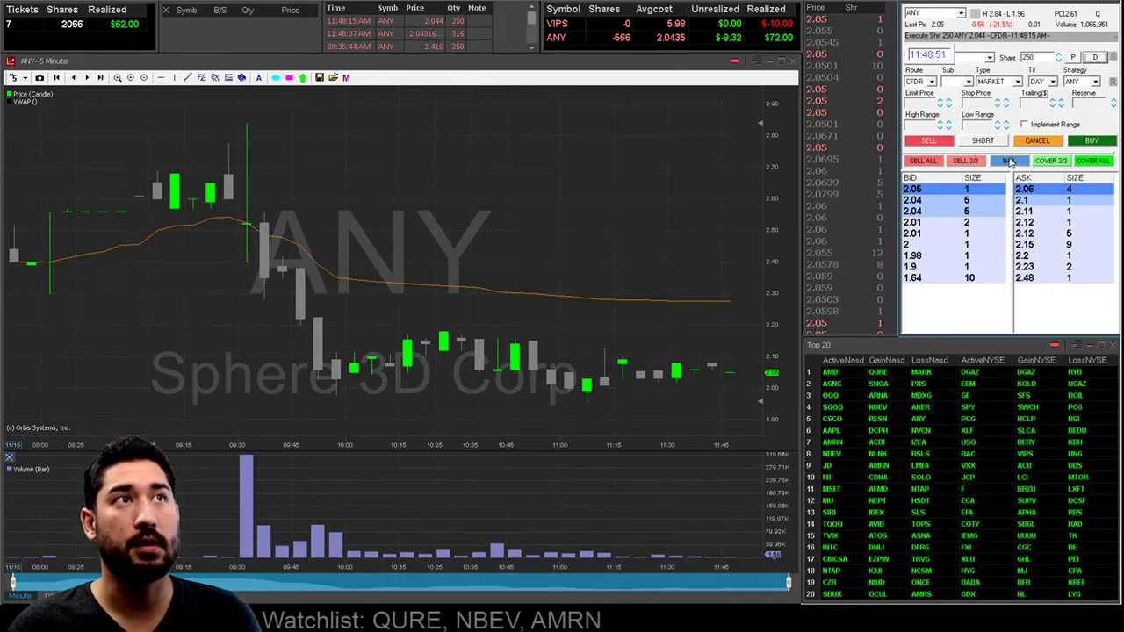
left_click(1054, 161)
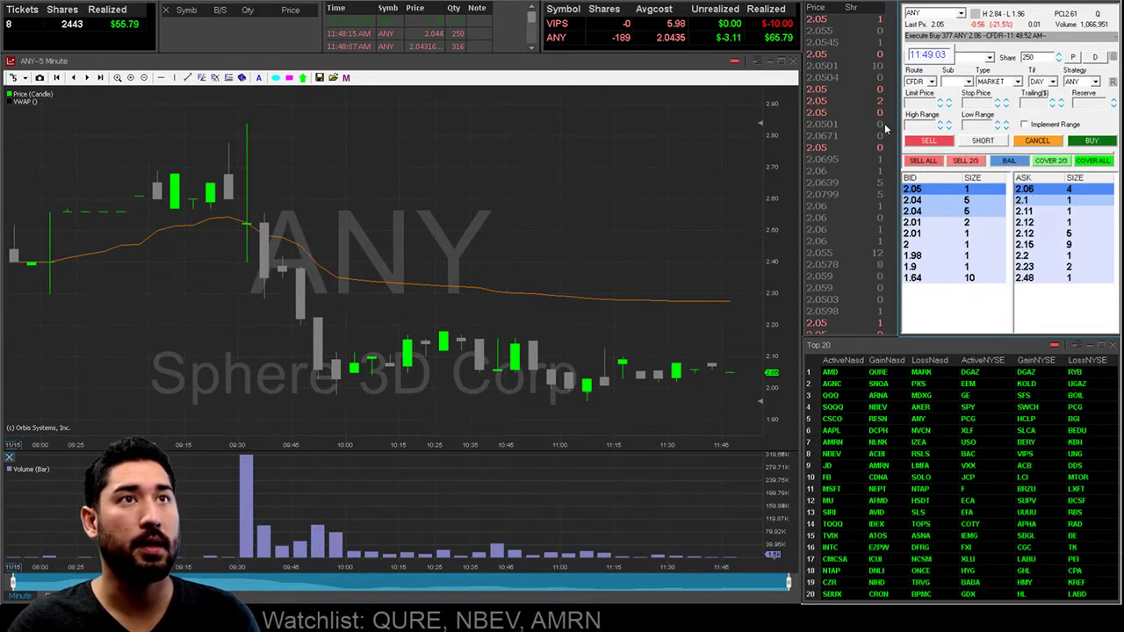
Step: Try to sell the entire ANY position, and bail out of the remaining short shares
left_click(924, 161)
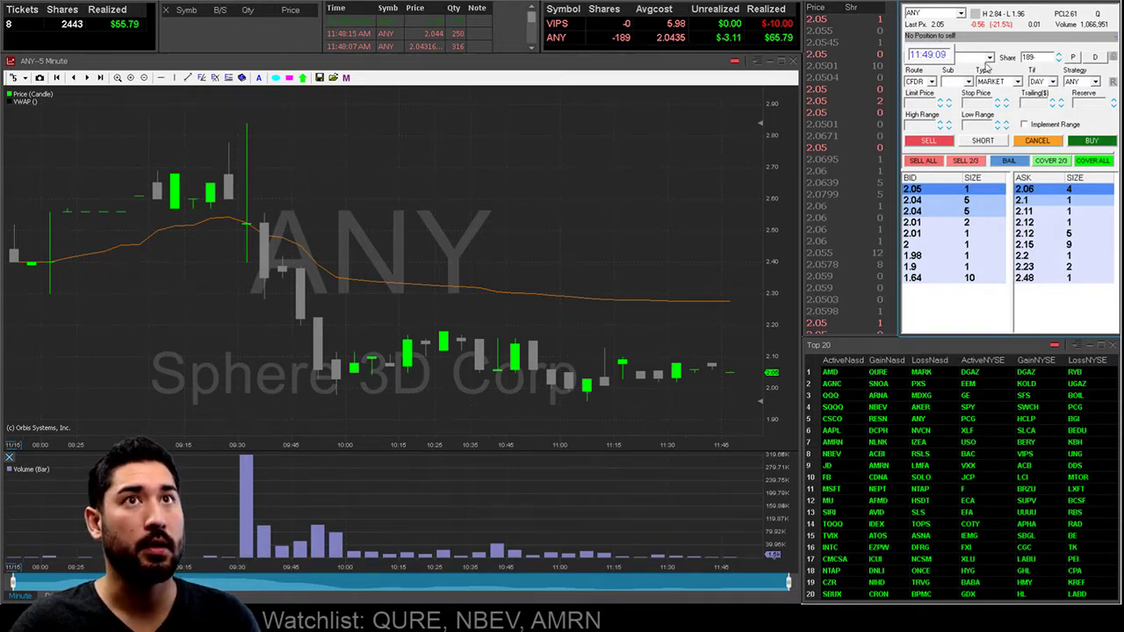
left_click(1005, 167)
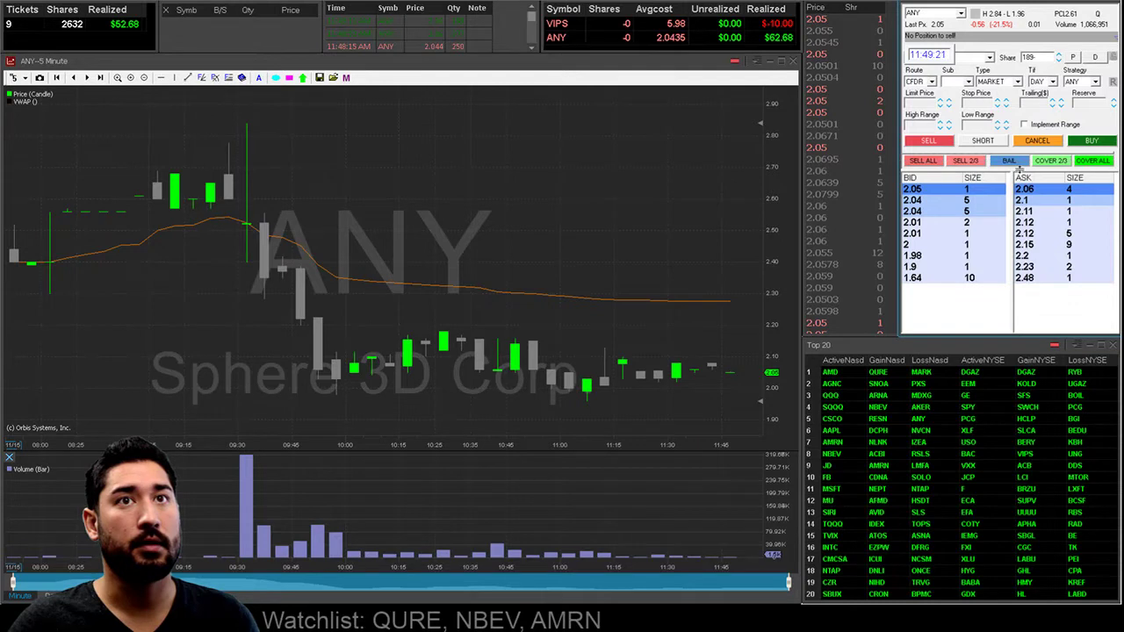
left_click(1009, 164)
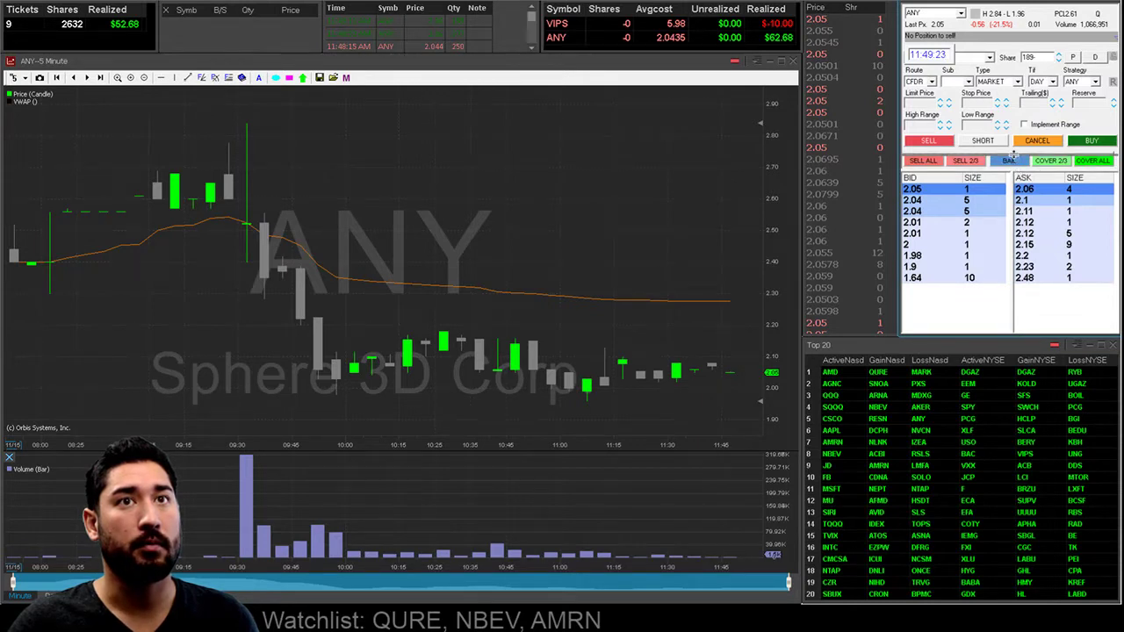
left_click(1014, 152)
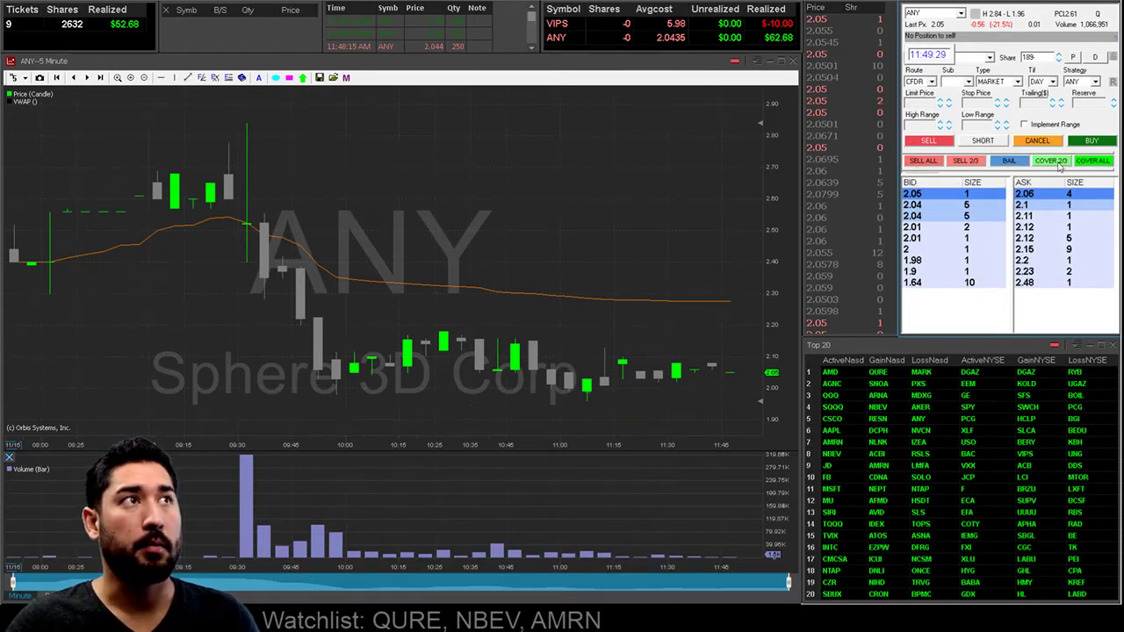
Step: Review the share quantity rules in the order handling options again and dismiss the dialog
left_click(66, 2)
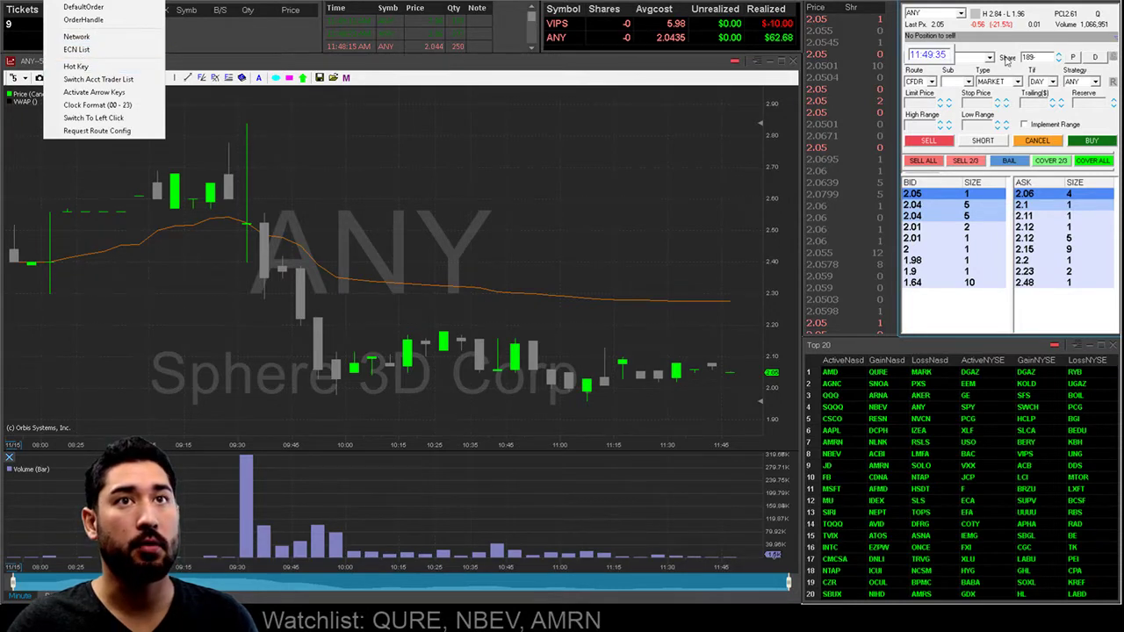
left_click(83, 19)
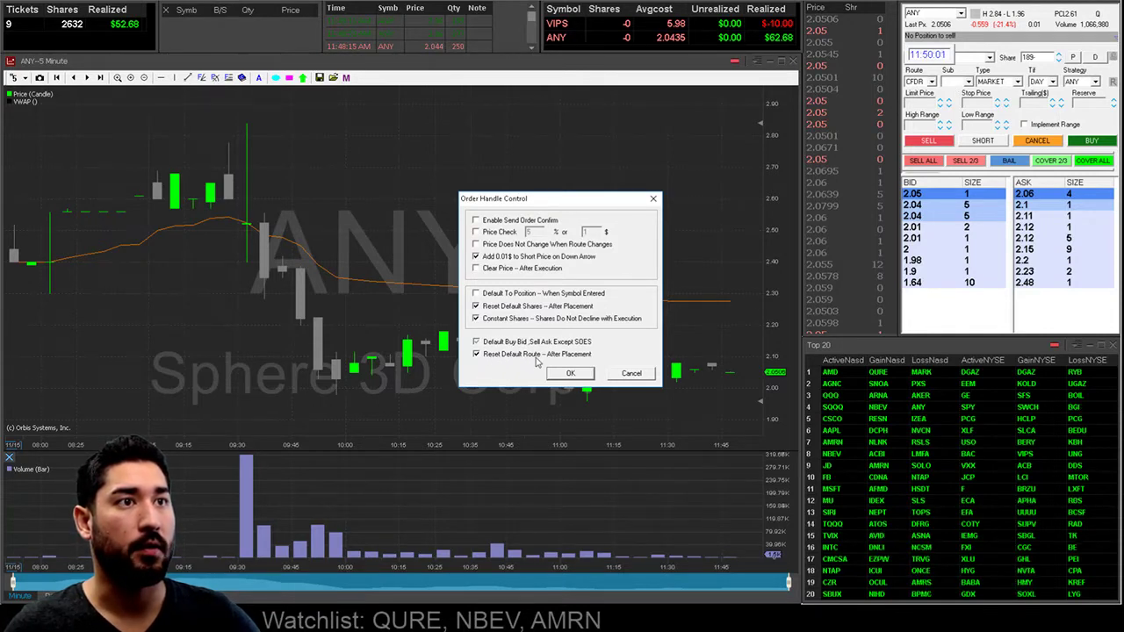
left_click(647, 376)
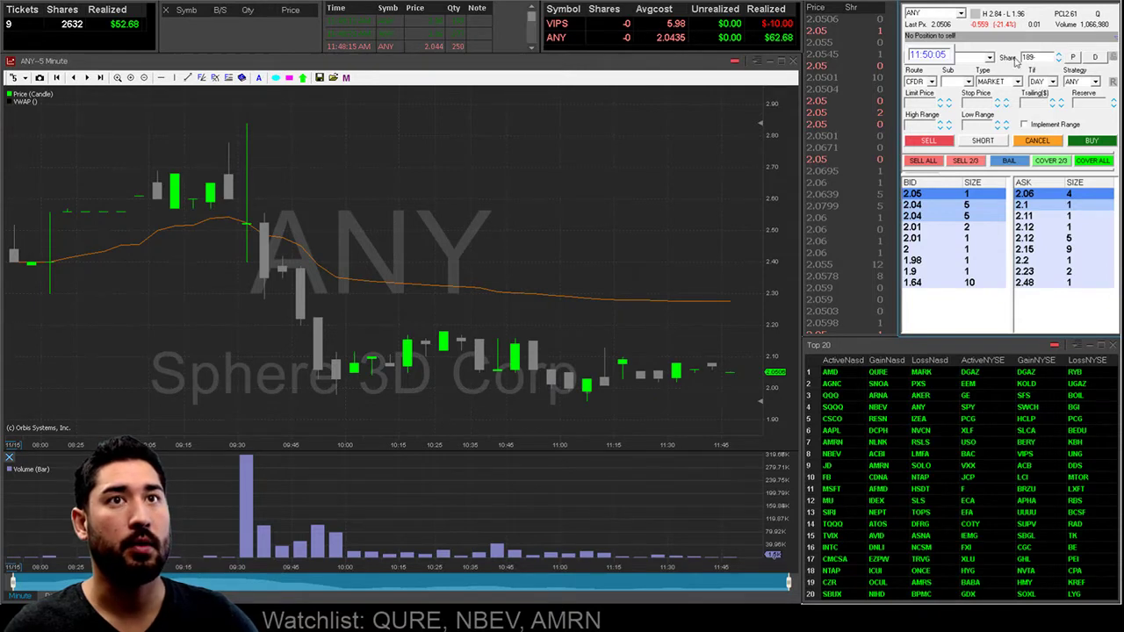
Step: Place a limit buy order for 189 shares of ANY at 2.01 and cancel that order
left_click(920, 230)
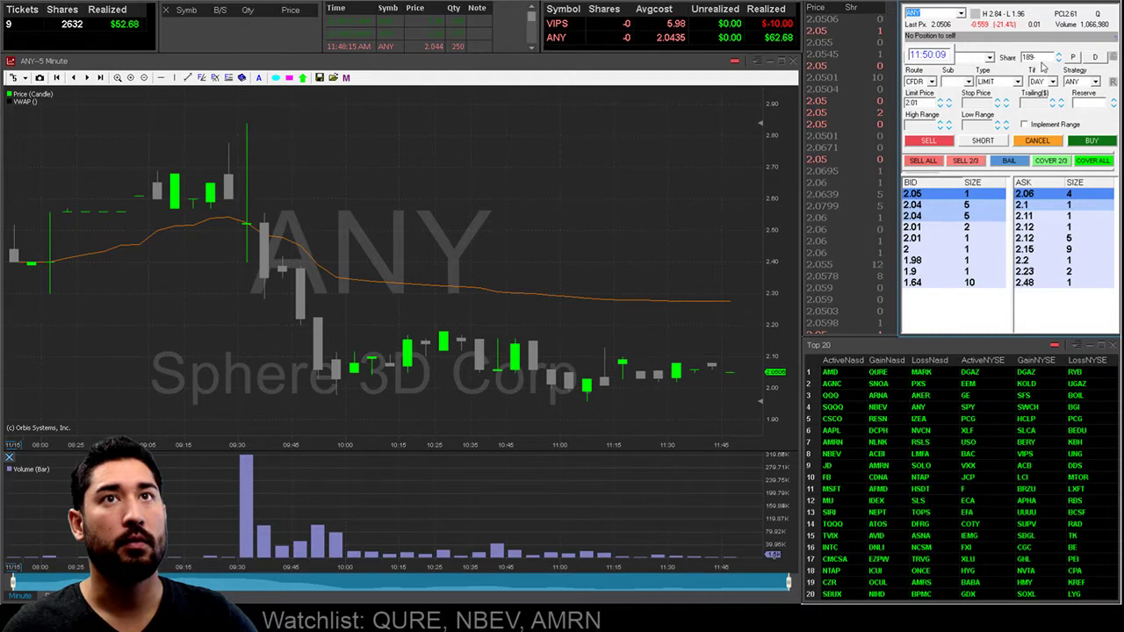
left_click(1097, 143)
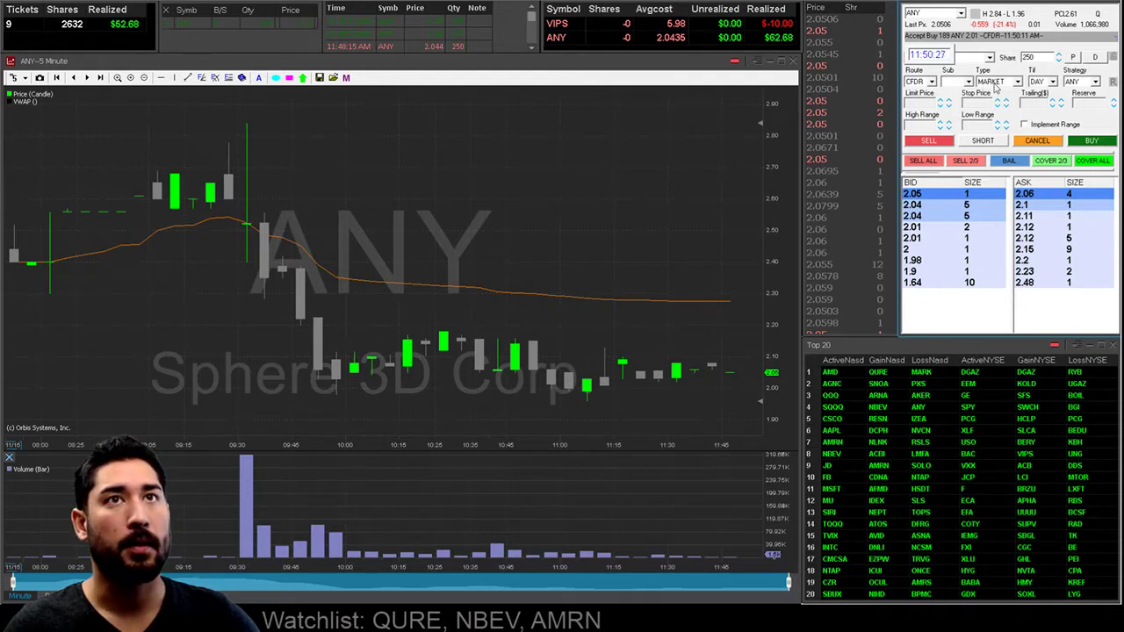
left_click(1037, 142)
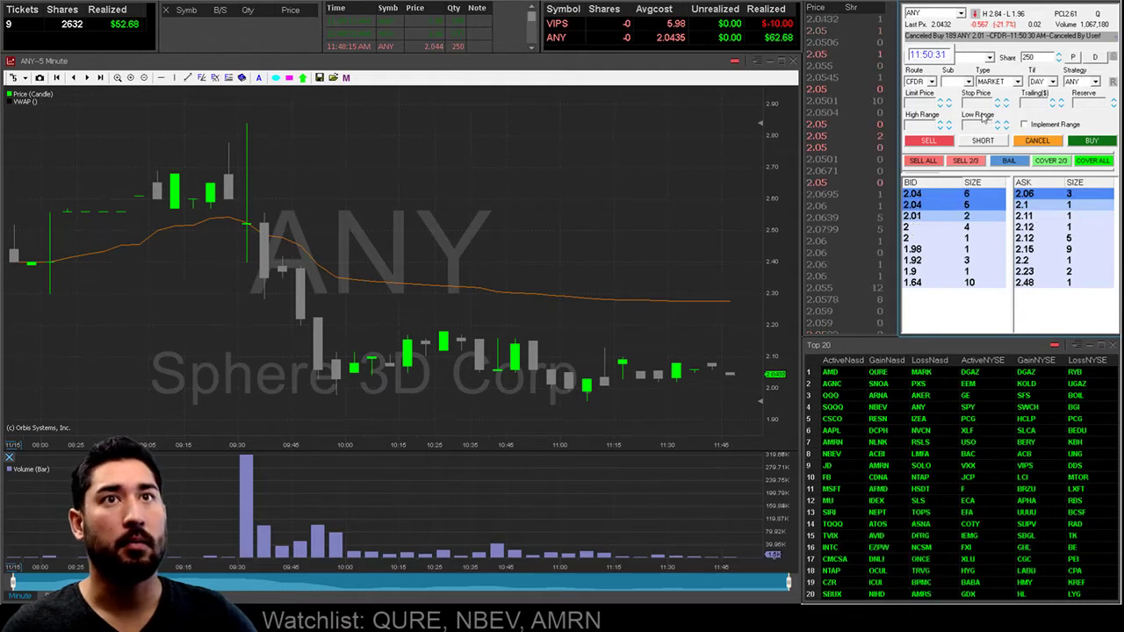
Step: Place a limit buy order for 450 shares of ANY at a price of 2
left_click(913, 236)
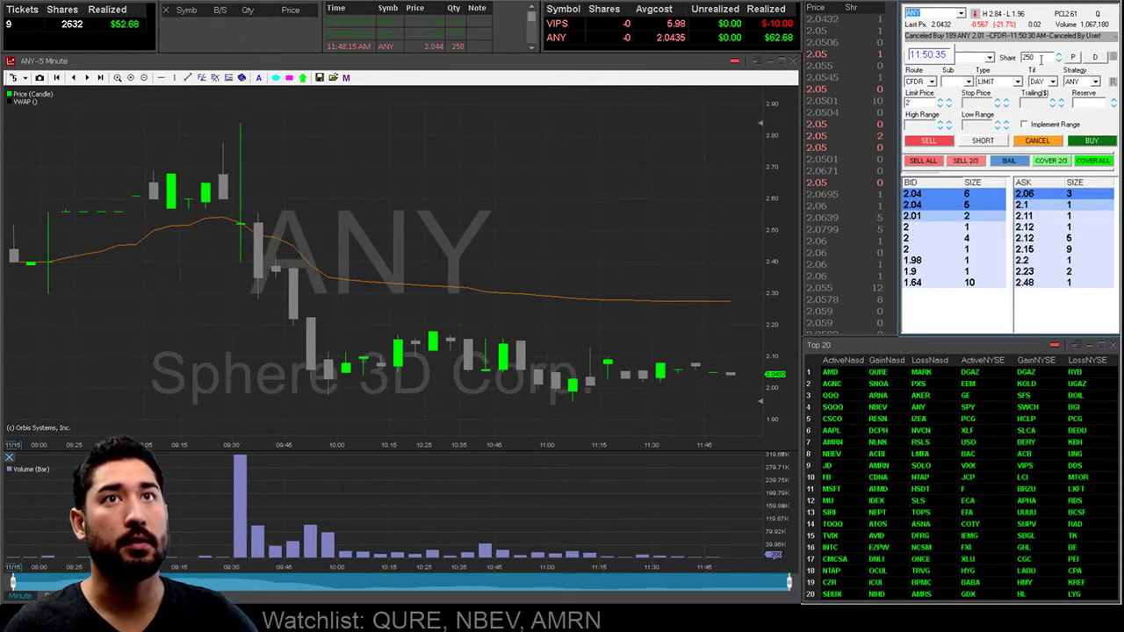
left_click(1058, 55)
left_click(1058, 54)
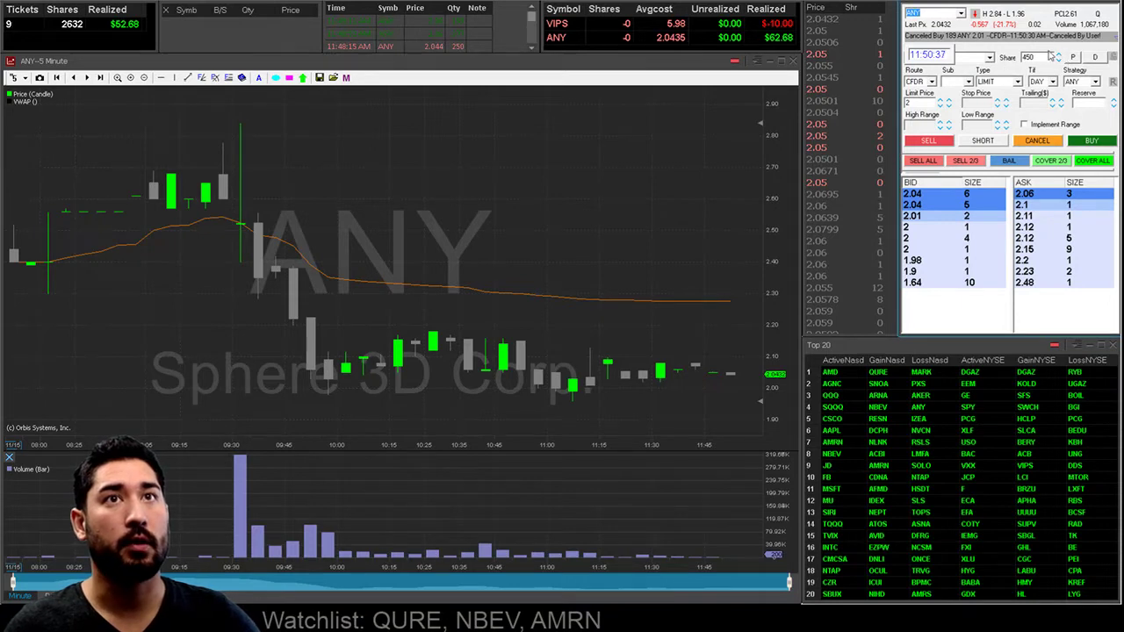
left_click(1093, 142)
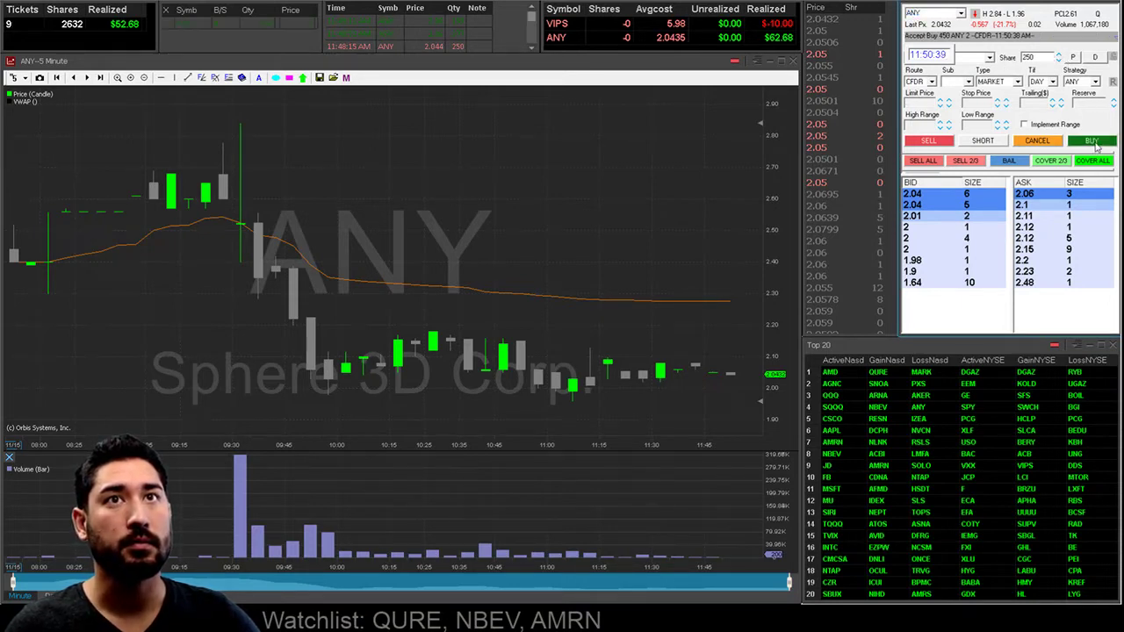
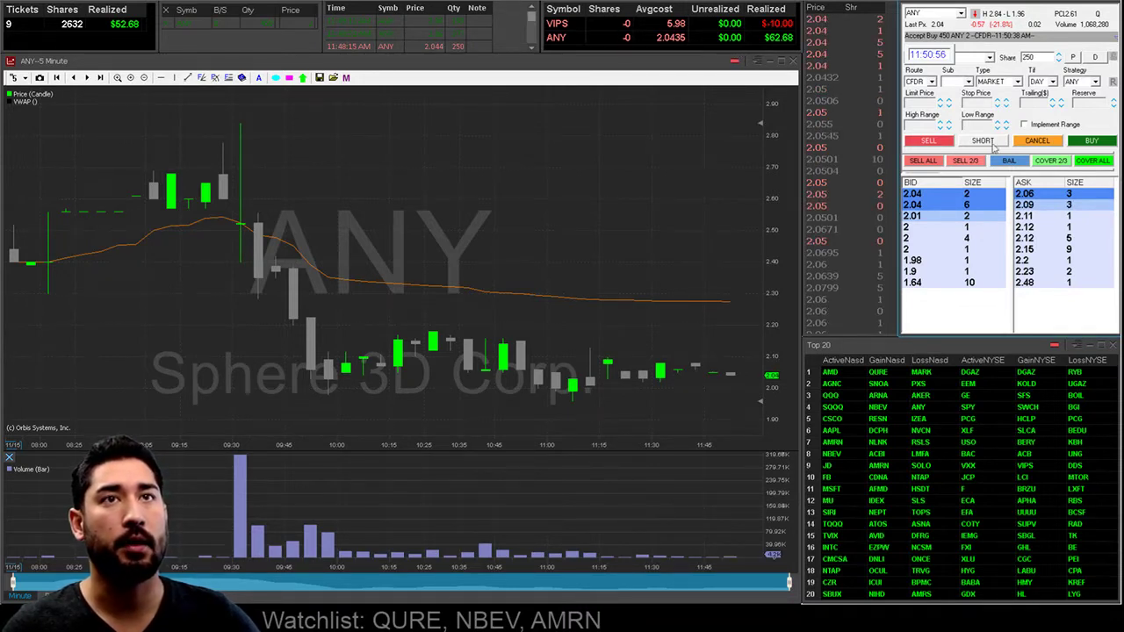
Step: Configure the positions window to hide zero share positions and remove the Unrealized and Realized columns
right_click(786, 51)
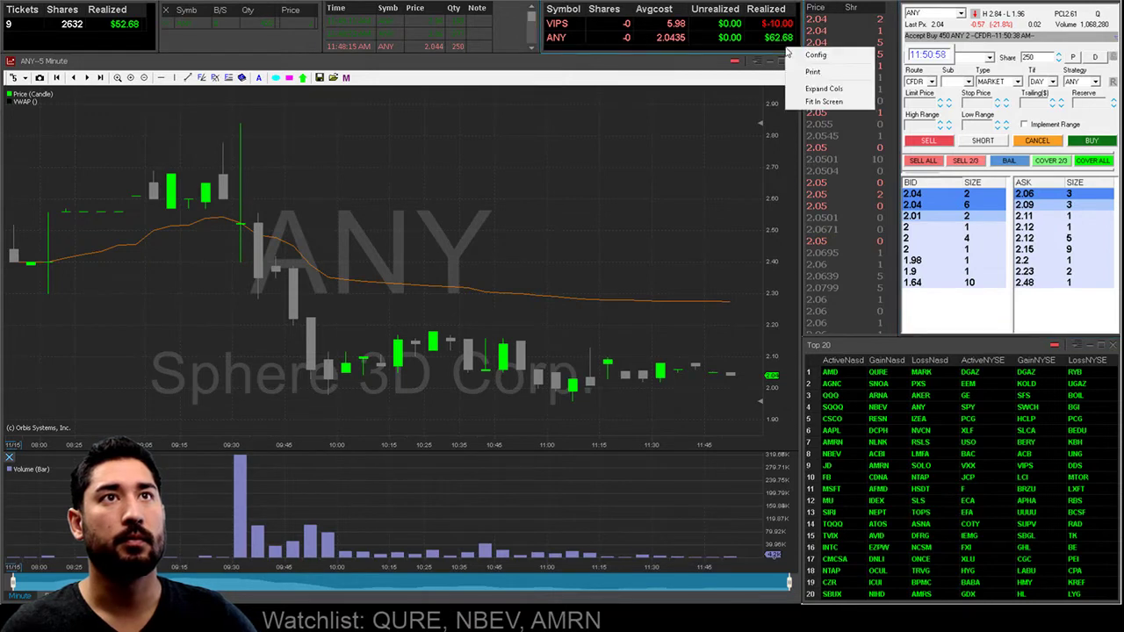
left_click(818, 56)
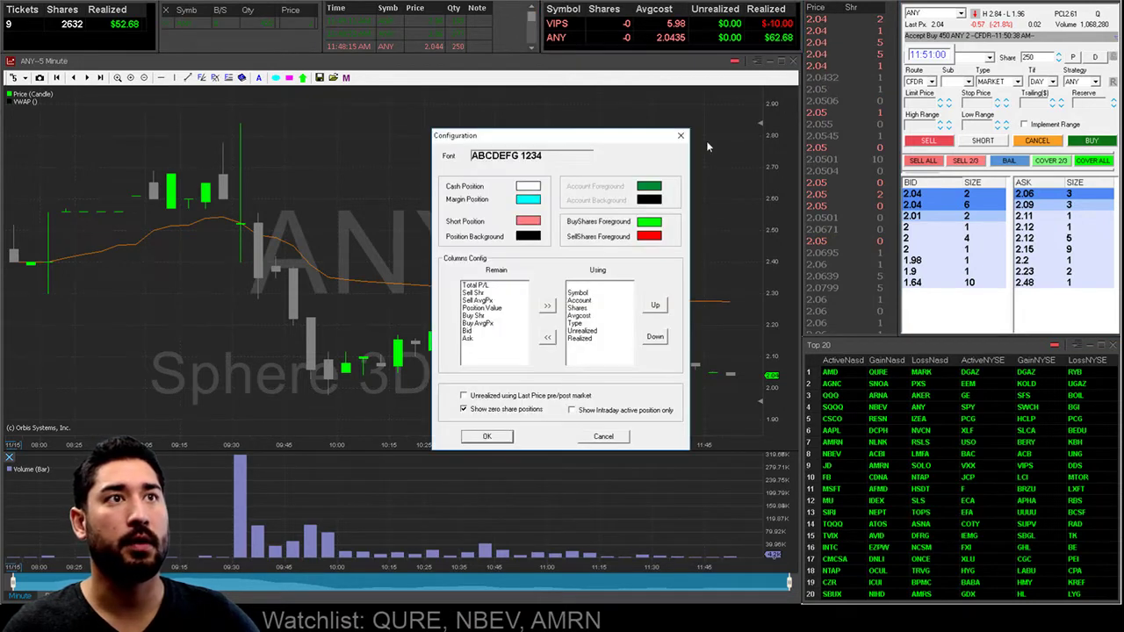
left_click(465, 412)
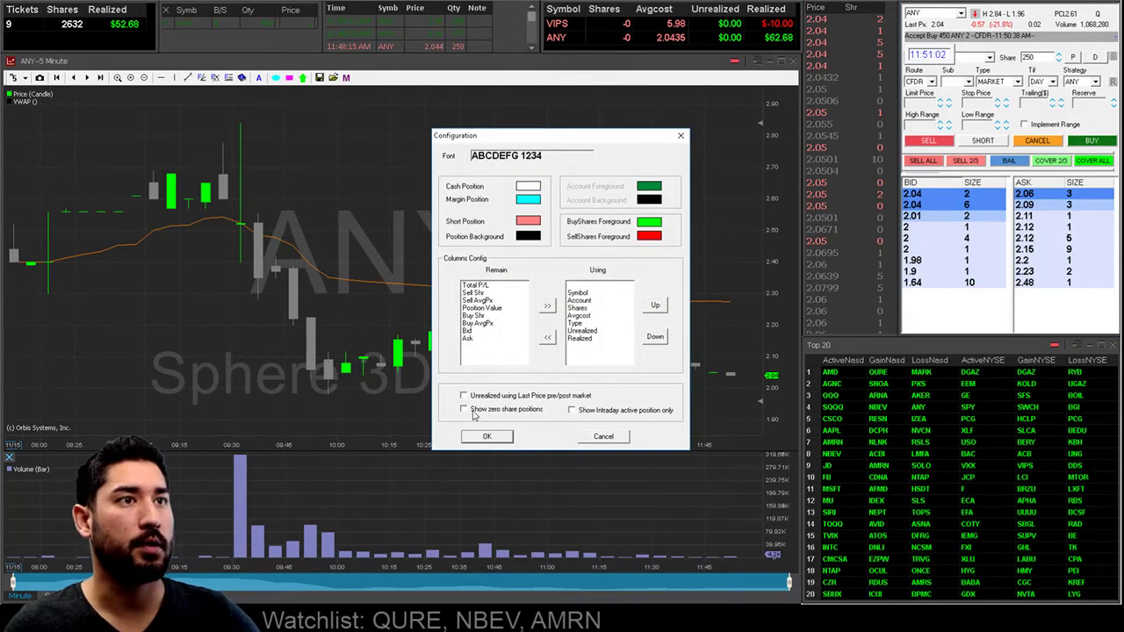
left_click(602, 331)
left_click(547, 337)
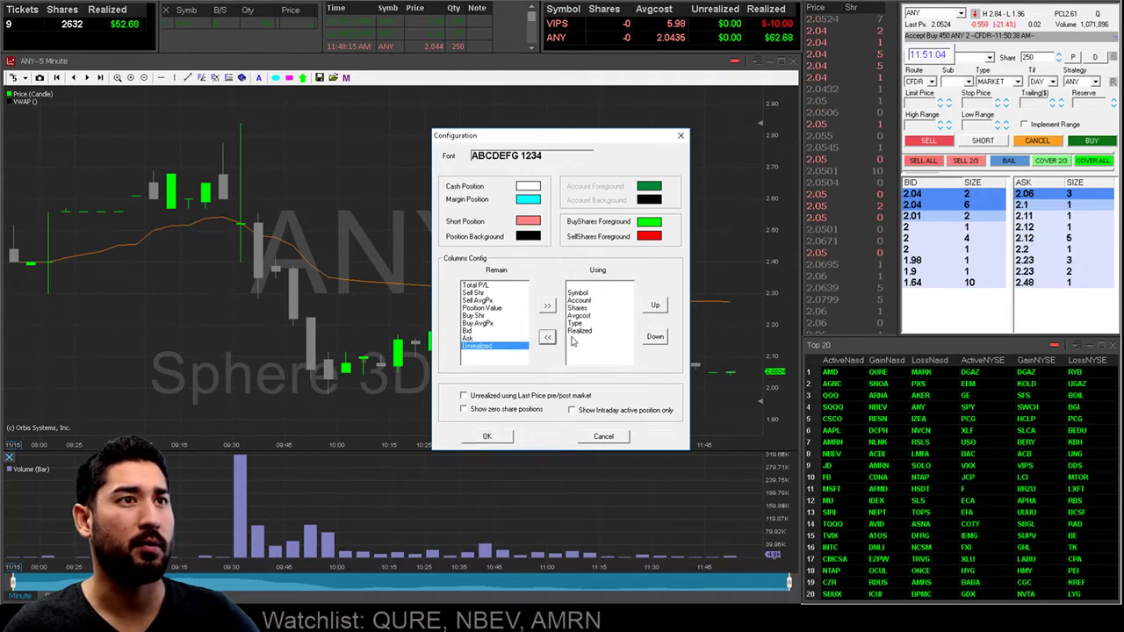
left_click(576, 331)
left_click(547, 337)
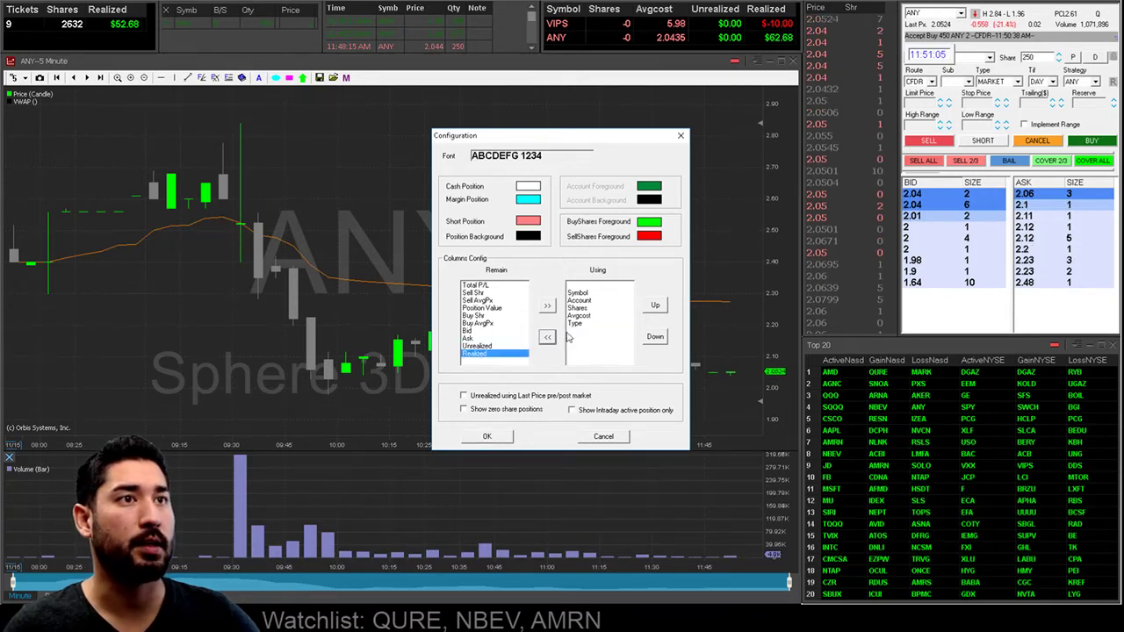
left_click(497, 437)
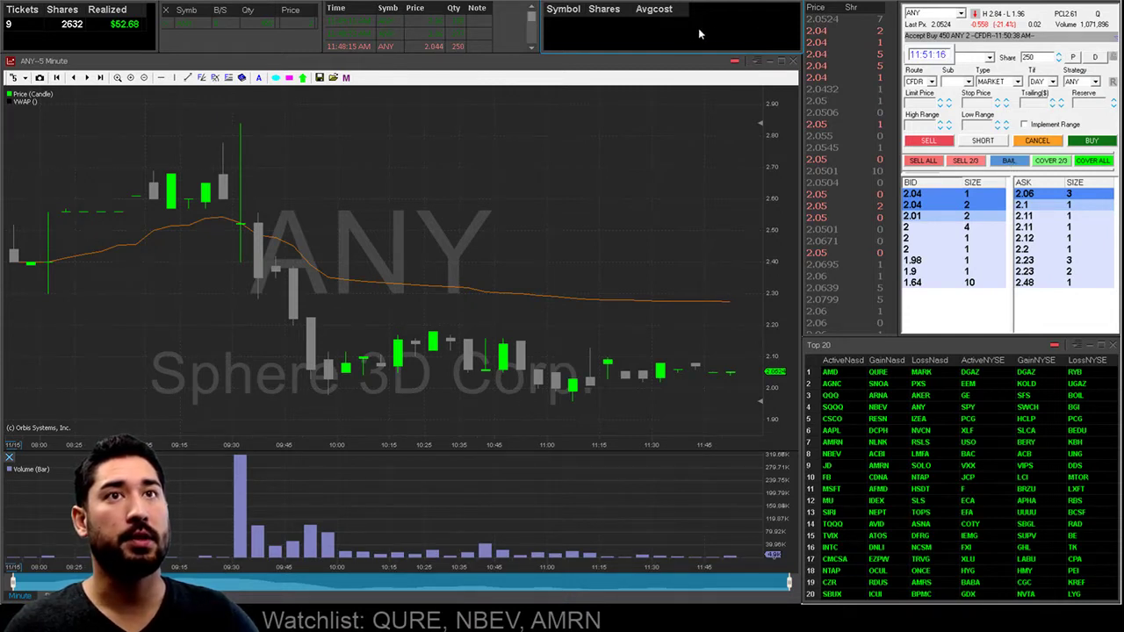
Step: Place a market buy order for 10 shares of ANY
left_click_drag(1047, 57, 993, 61)
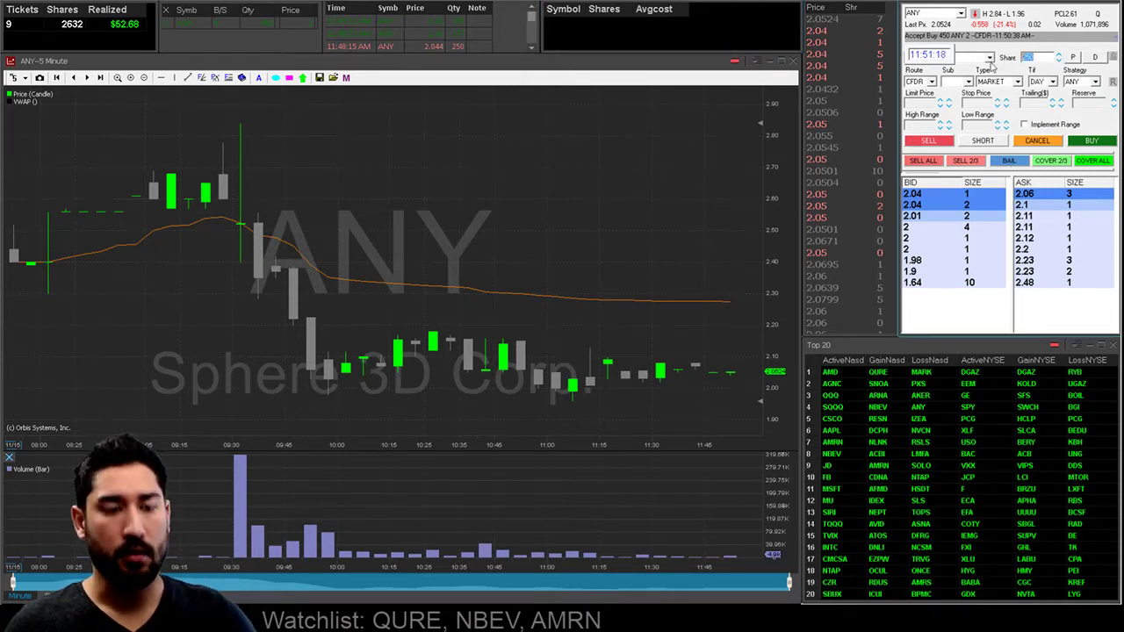
type("10")
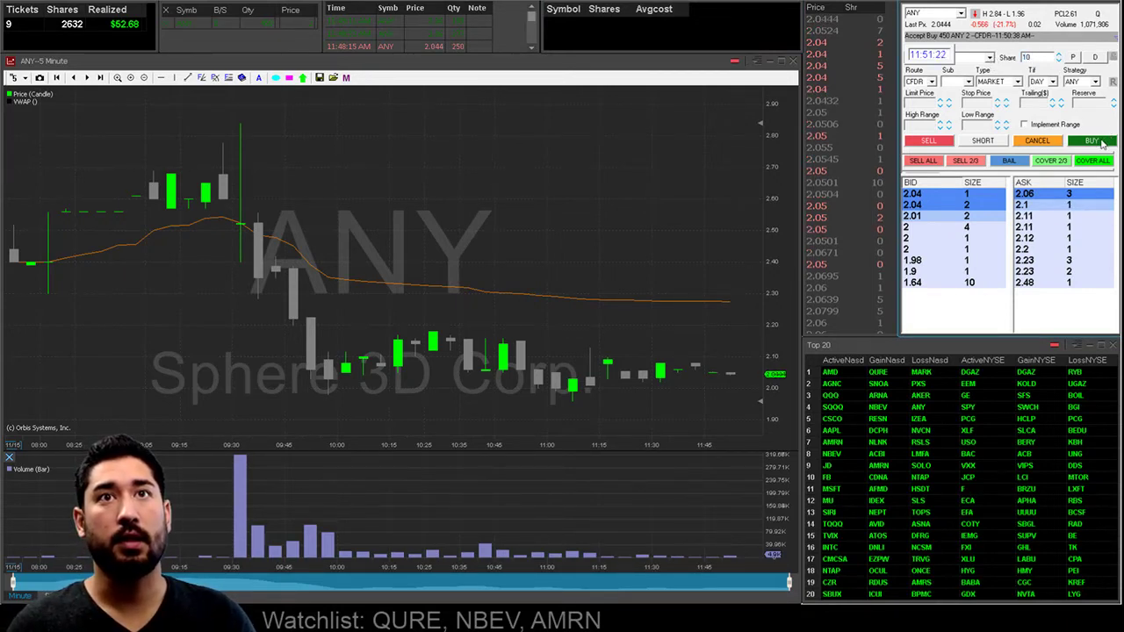
left_click(1101, 142)
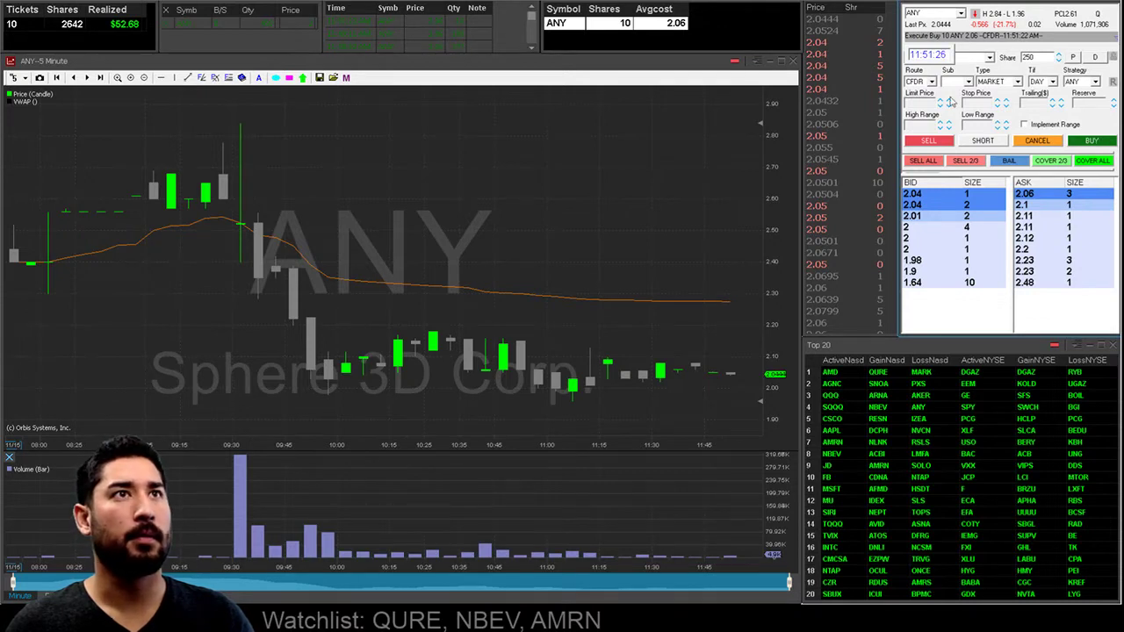
Step: Review the position colours in the positions window's configuration and close the dialog
right_click(726, 41)
left_click(741, 45)
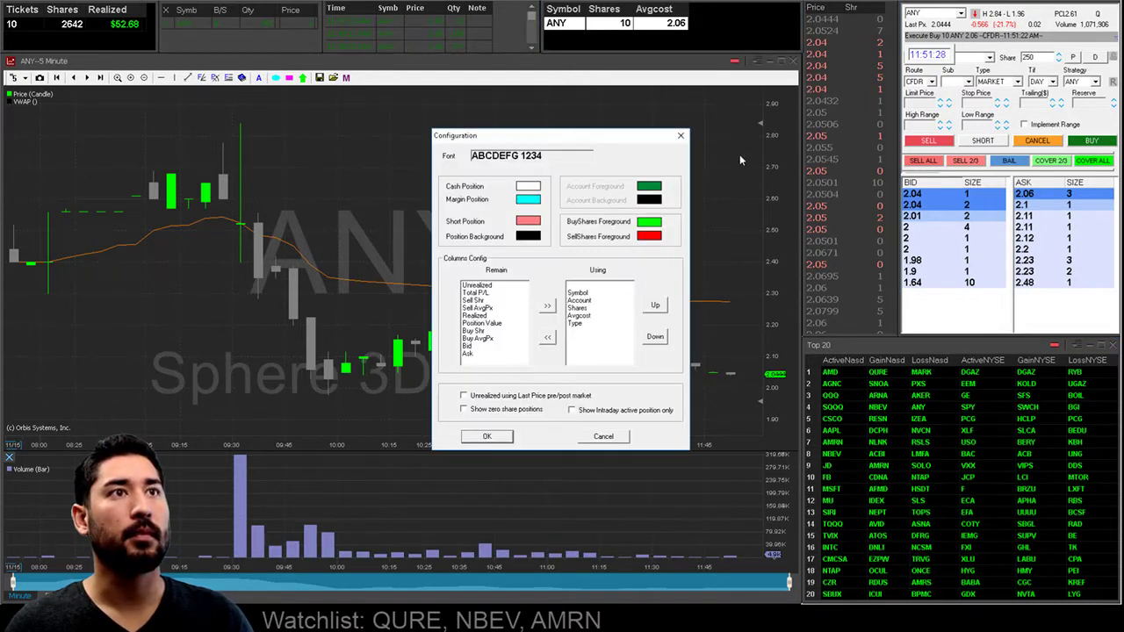
left_click(487, 436)
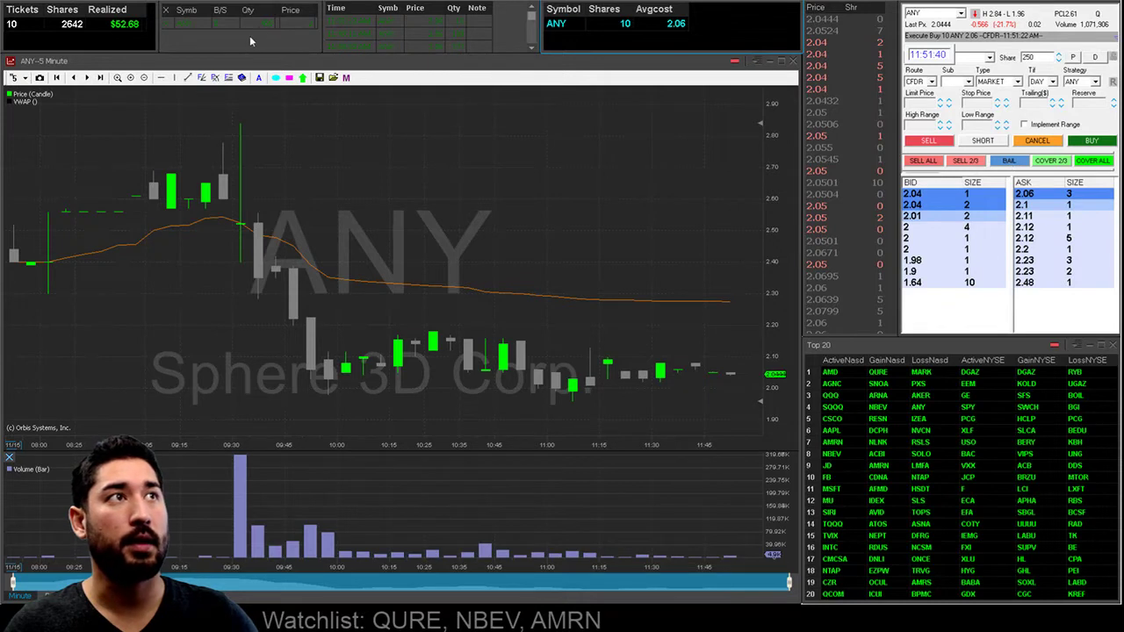
Step: Bail out of the 10-share ANY position
left_click(1011, 161)
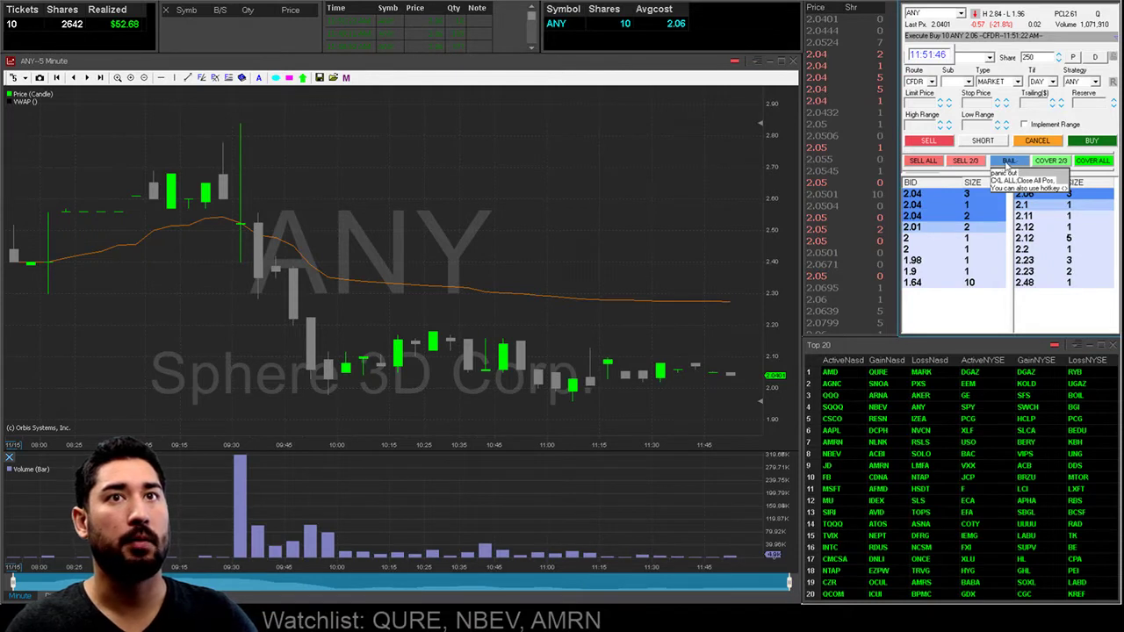
left_click(1008, 163)
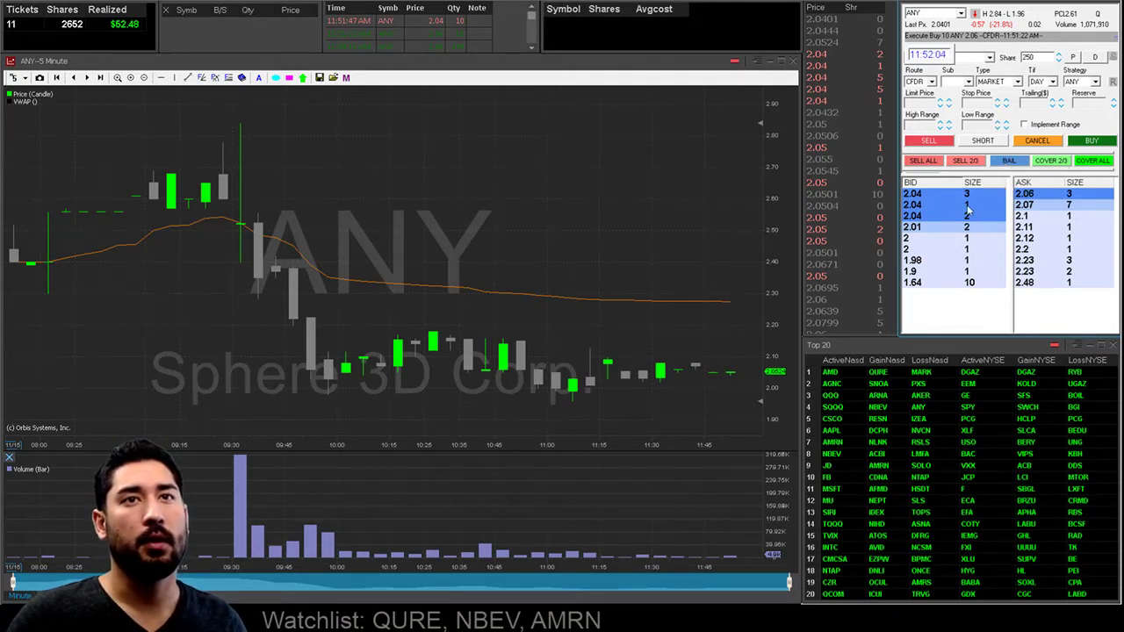
Step: Open the Level 2 configuration, look over its font options, and dismiss the font dialog
left_click(602, 321)
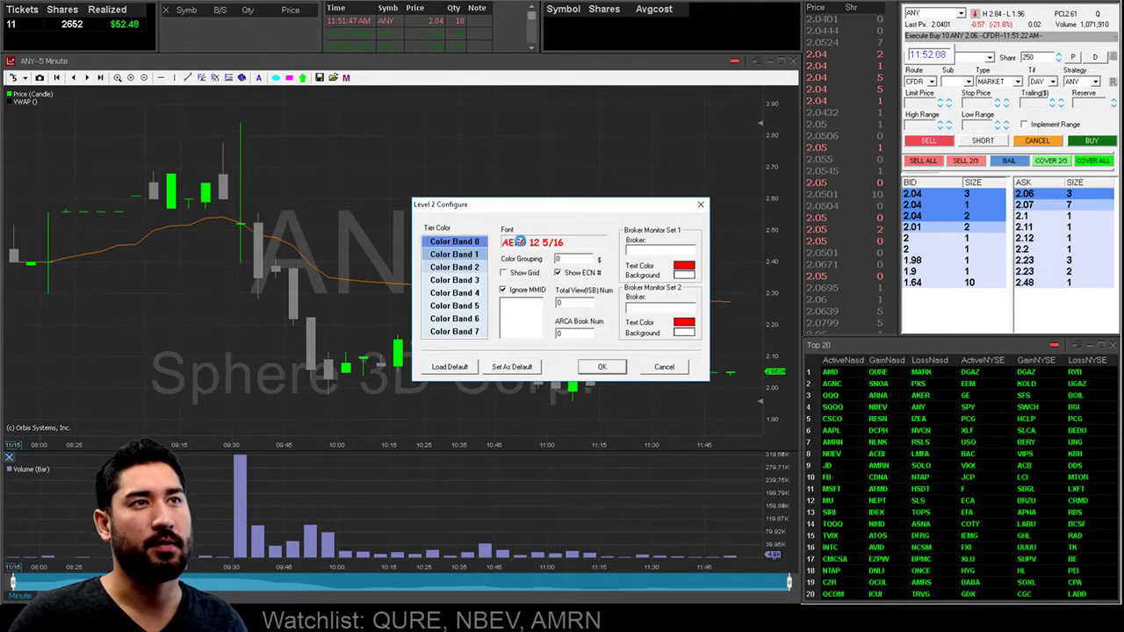
left_click(518, 247)
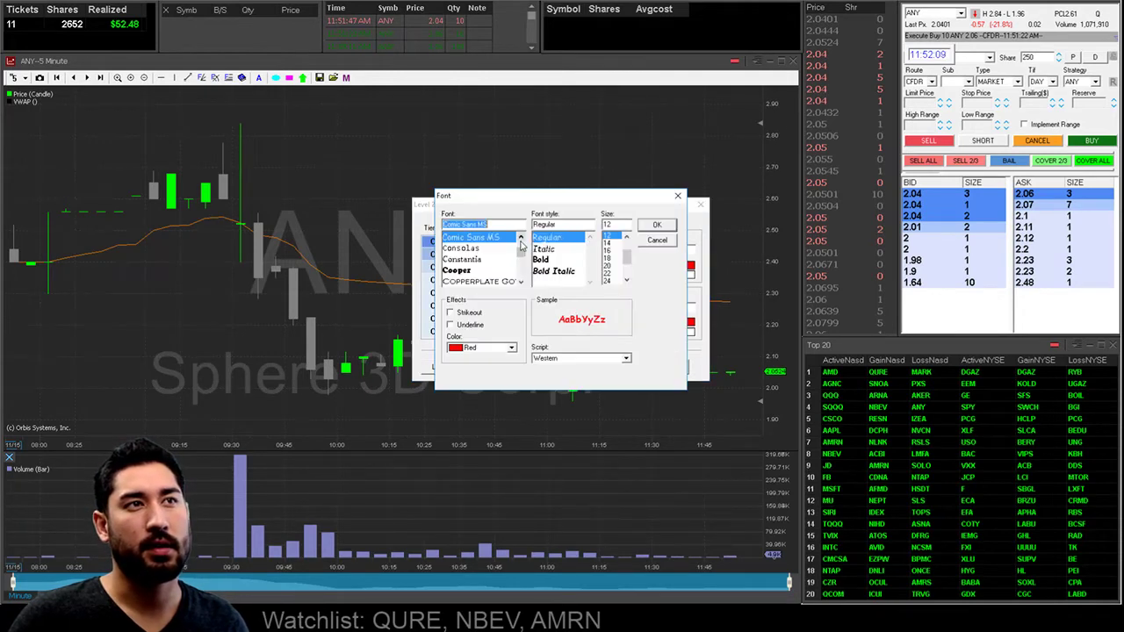
left_click(678, 195)
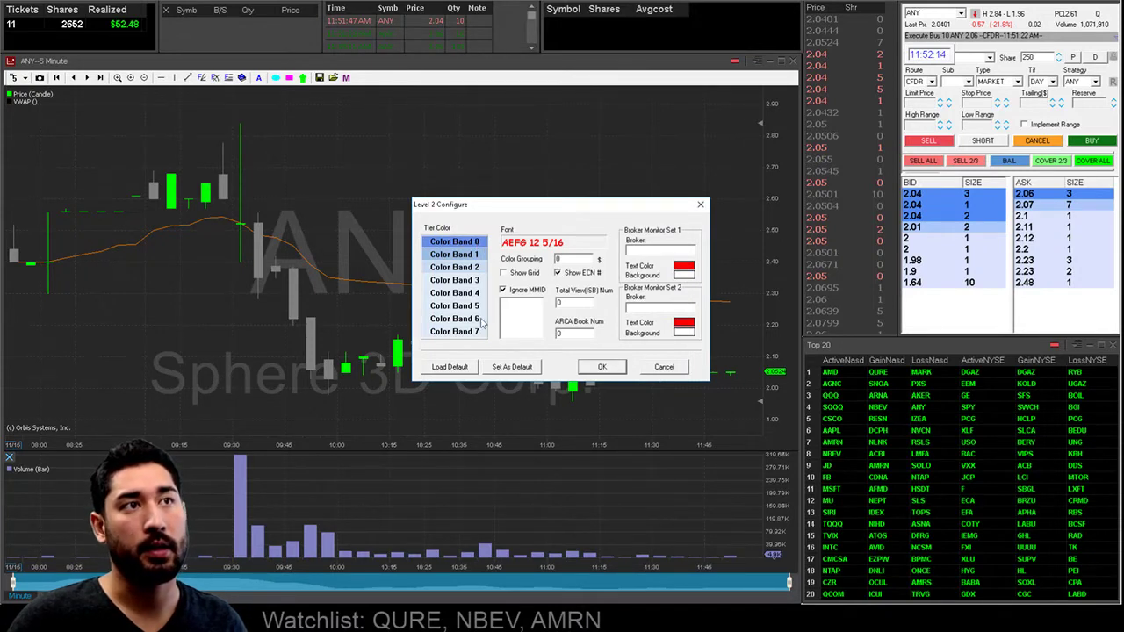
Step: Define a custom blue with hue 144, saturation 200 and luminance 133 for Color Band 0 and add it to the custom colours
double_click(465, 247)
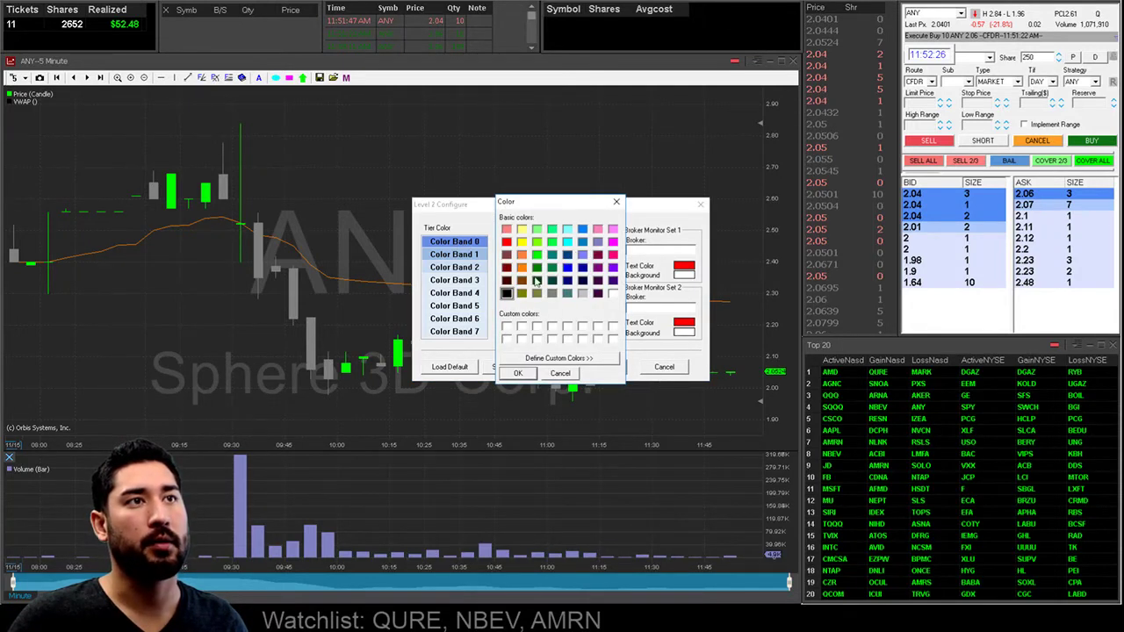
left_click(506, 328)
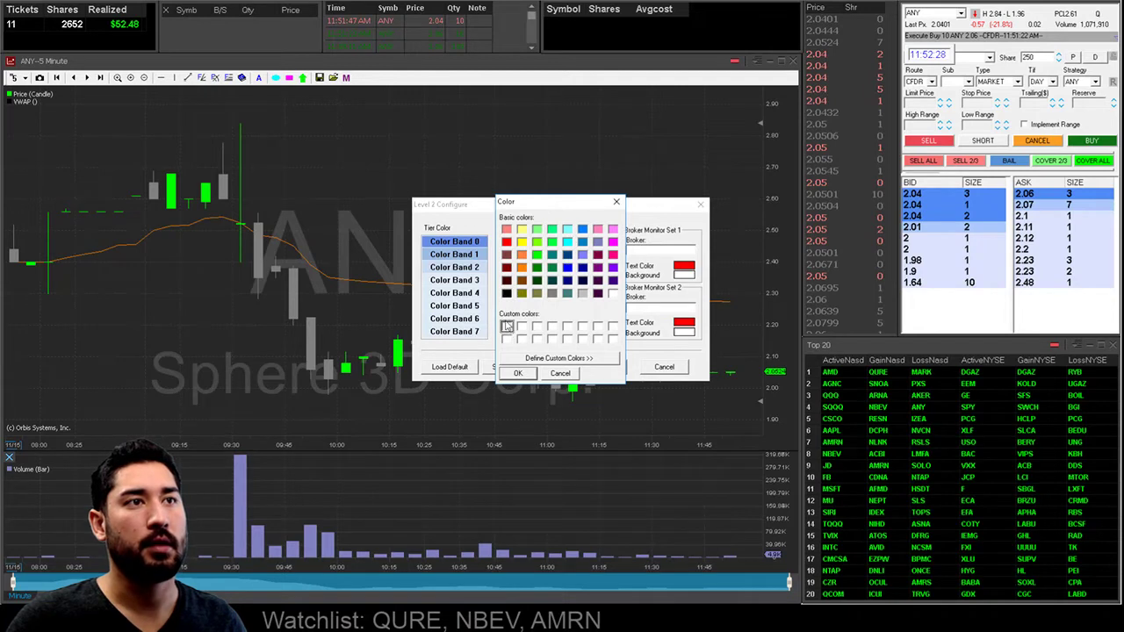
left_click(550, 358)
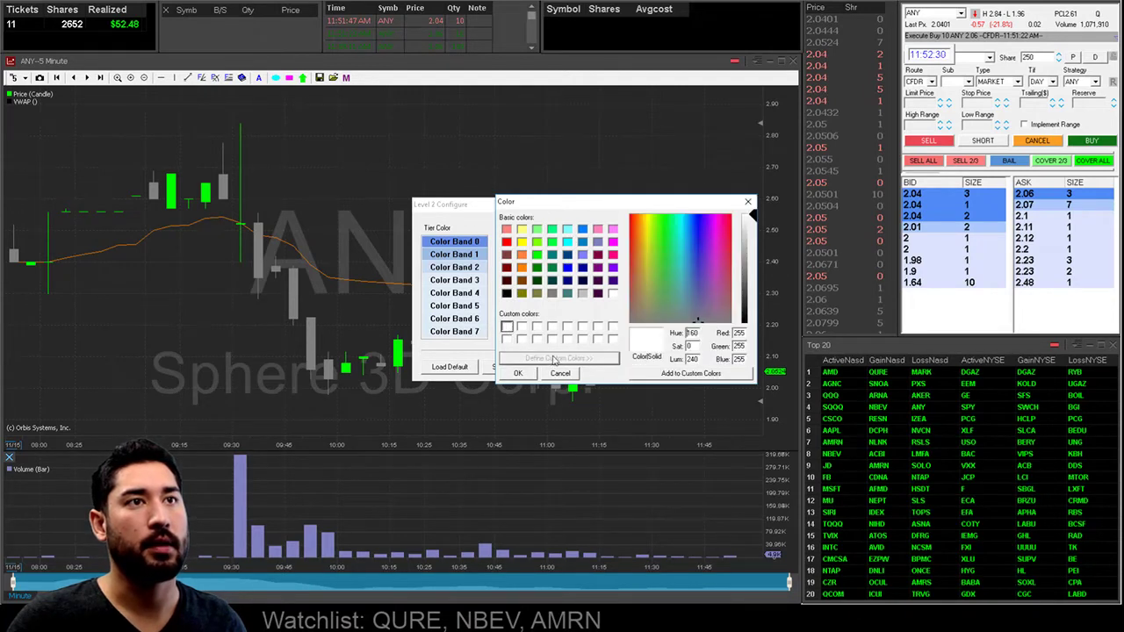
left_click(691, 235)
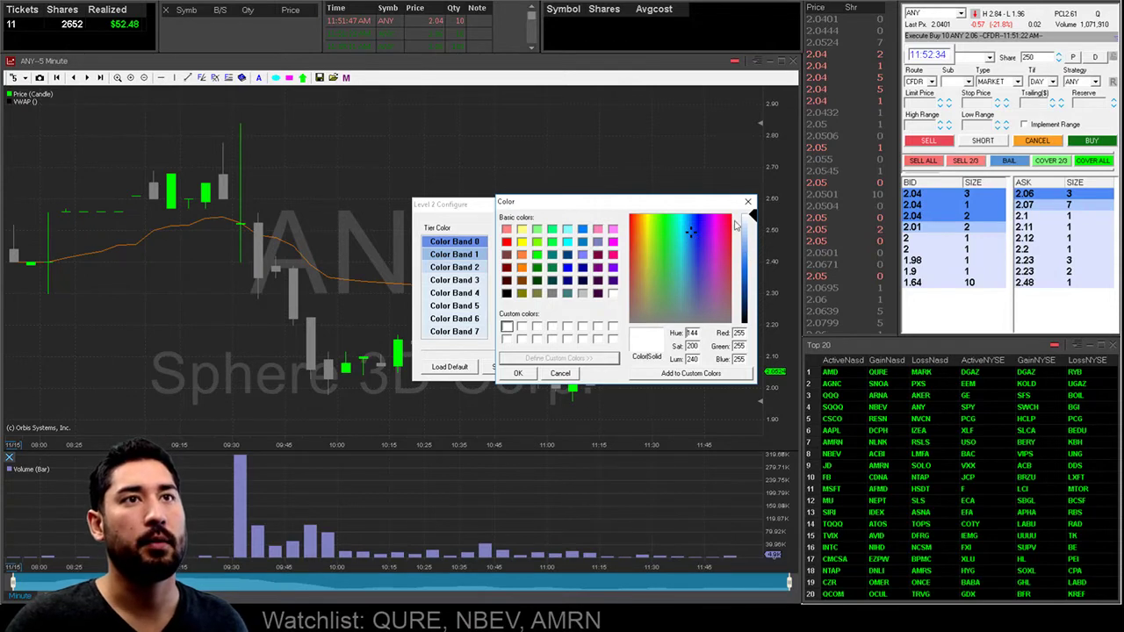
left_click(745, 267)
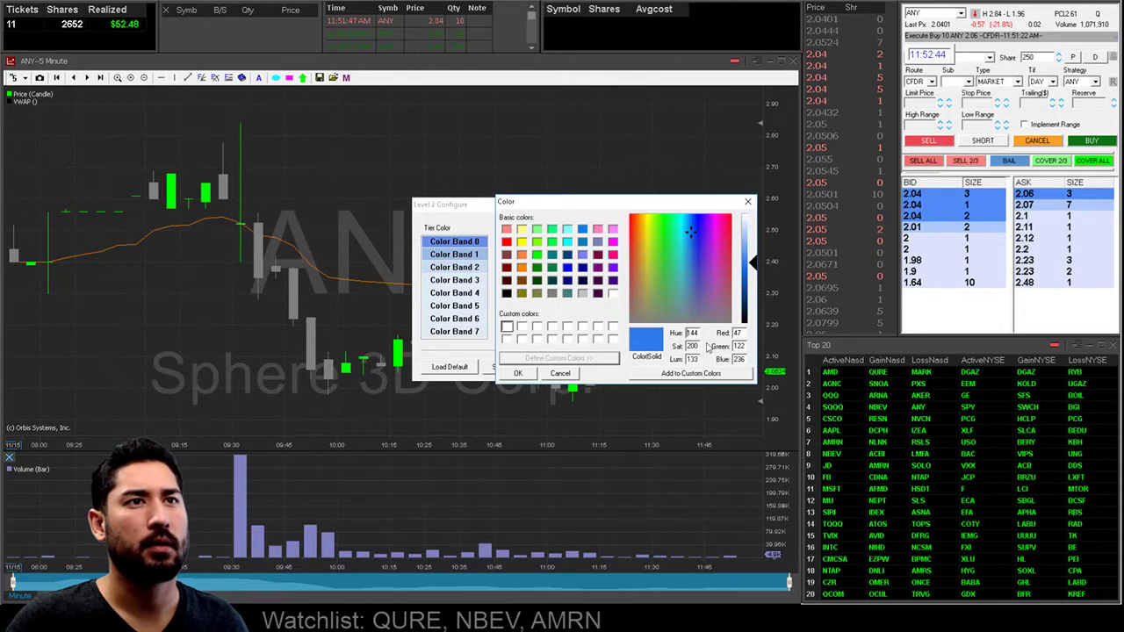
left_click(692, 374)
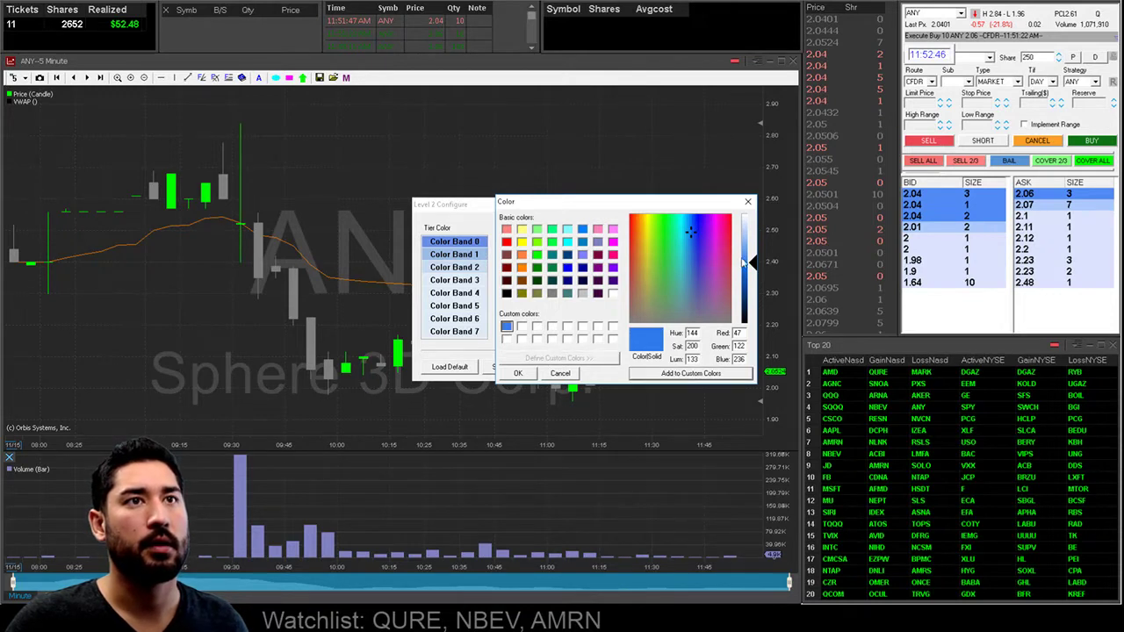
Step: Add progressively lighter shades of the blue to the custom colours, from luminance 145 up to 219, and accept the colour for Color Band 0
left_click_drag(751, 262, 751, 256)
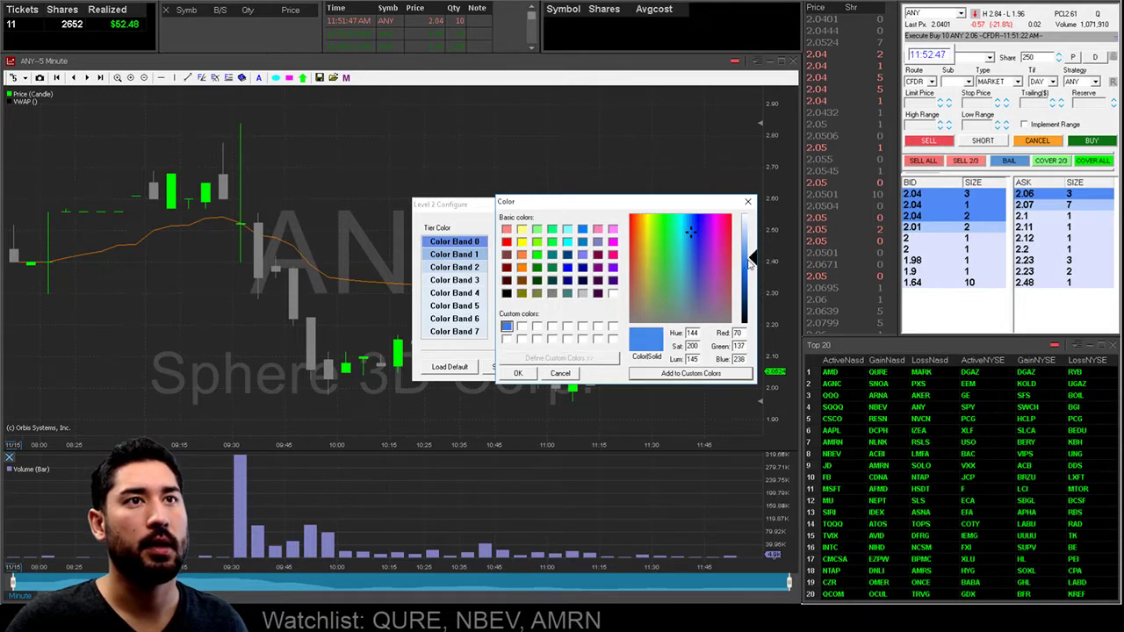
left_click(721, 376)
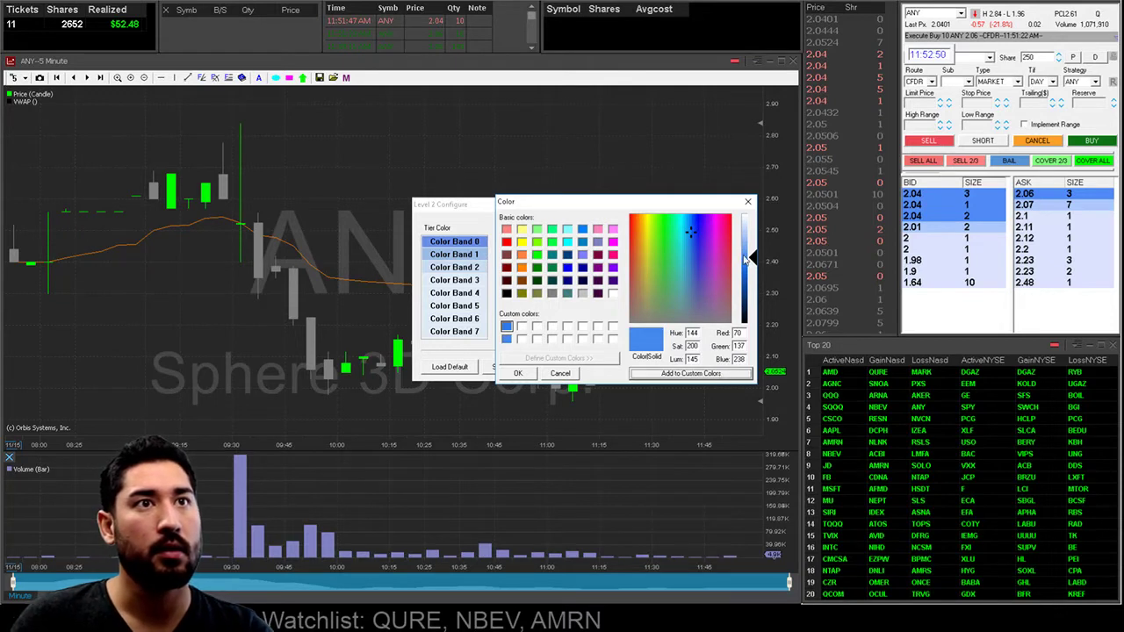
left_click_drag(751, 257, 751, 227)
left_click(737, 372)
left_click(723, 374)
left_click(727, 376)
left_click(736, 375)
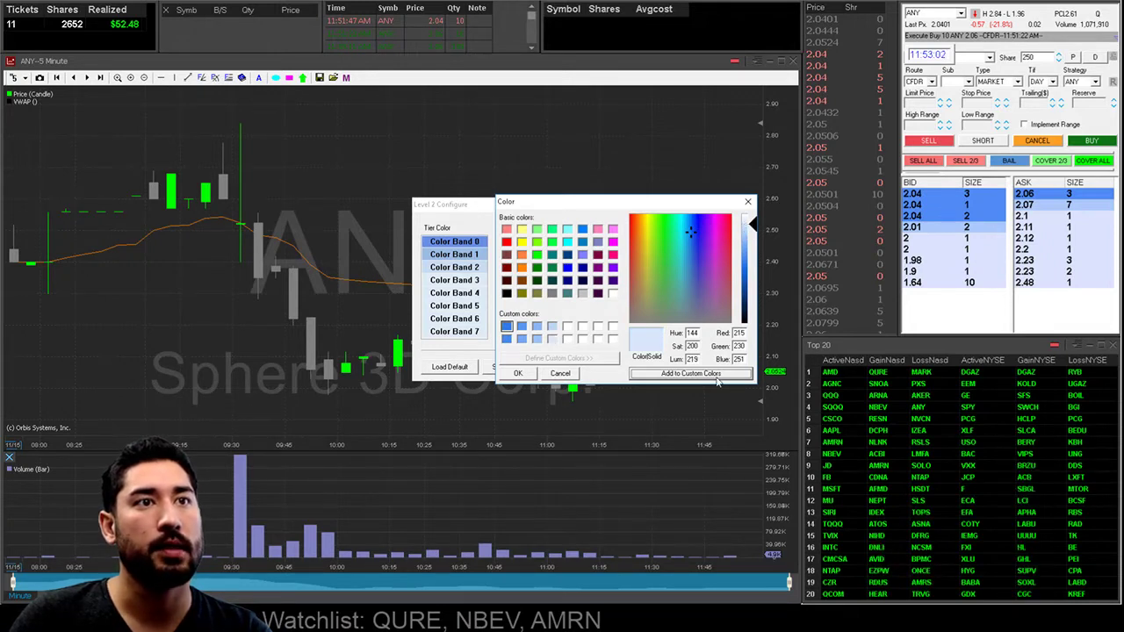
left_click(515, 373)
Step: Recolour Color Band 0 with the first row's second custom blue, and replace it with the second row's second custom blue
left_click(472, 244)
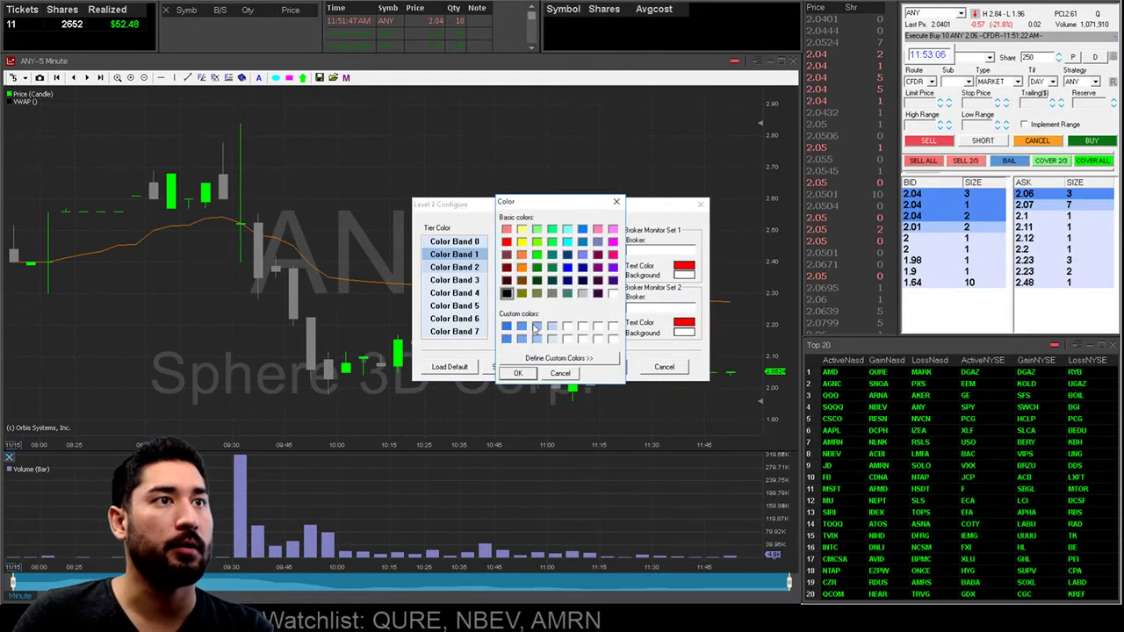
left_click(522, 330)
left_click(525, 374)
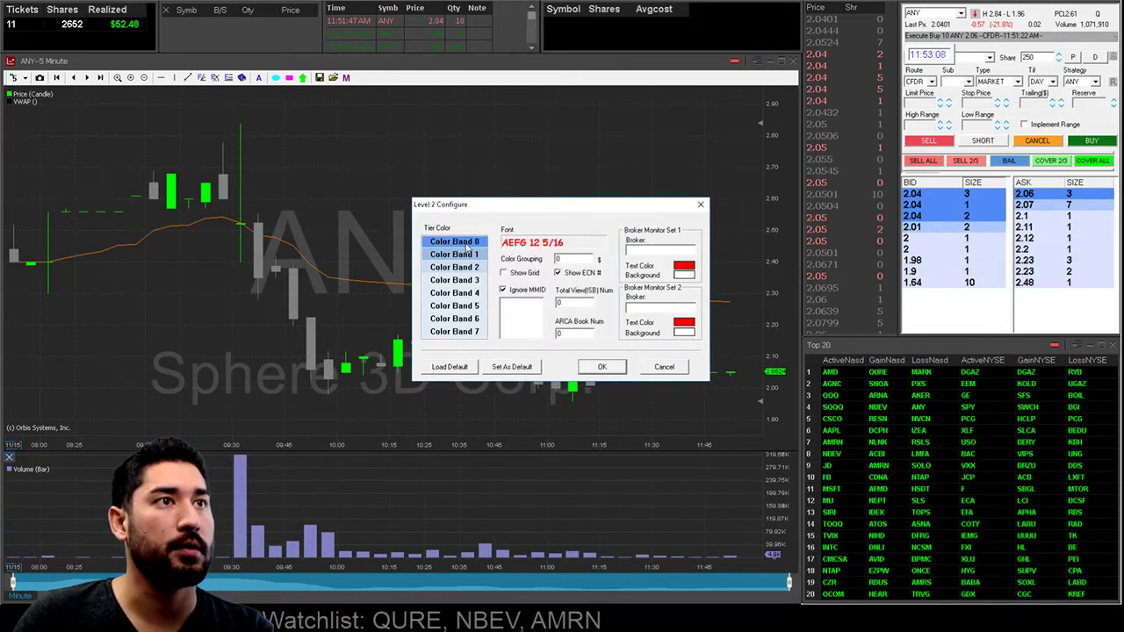
left_click(467, 246)
left_click(524, 339)
left_click(522, 373)
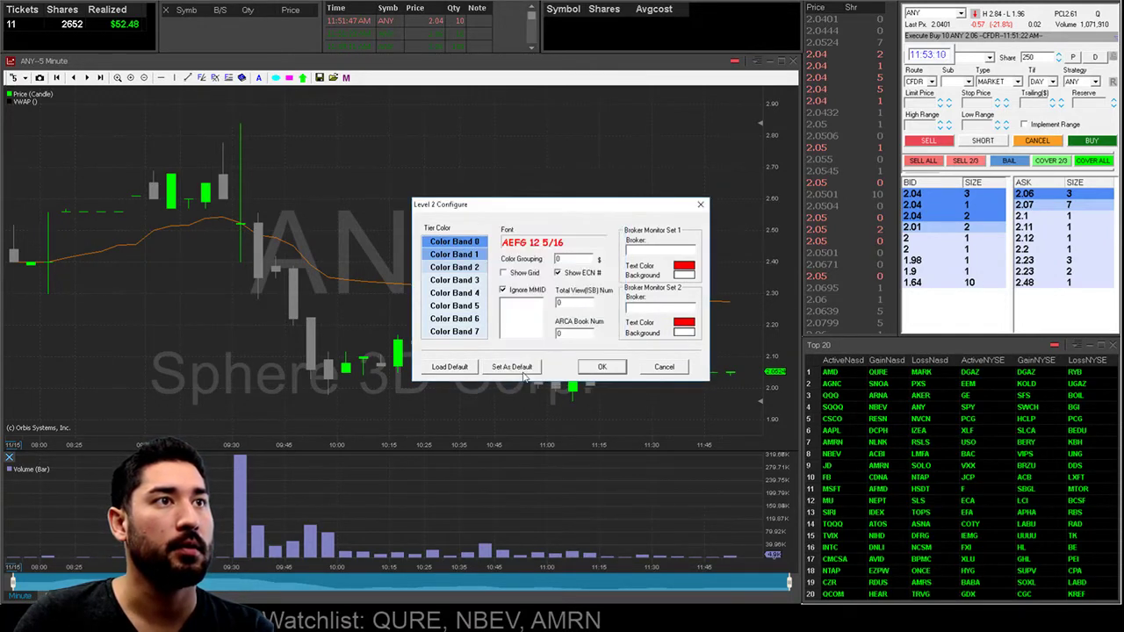
Step: Set Color Band 1 to the first row's third custom blue and Color Band 2 to the lighter fourth one
left_click(474, 263)
left_click(536, 331)
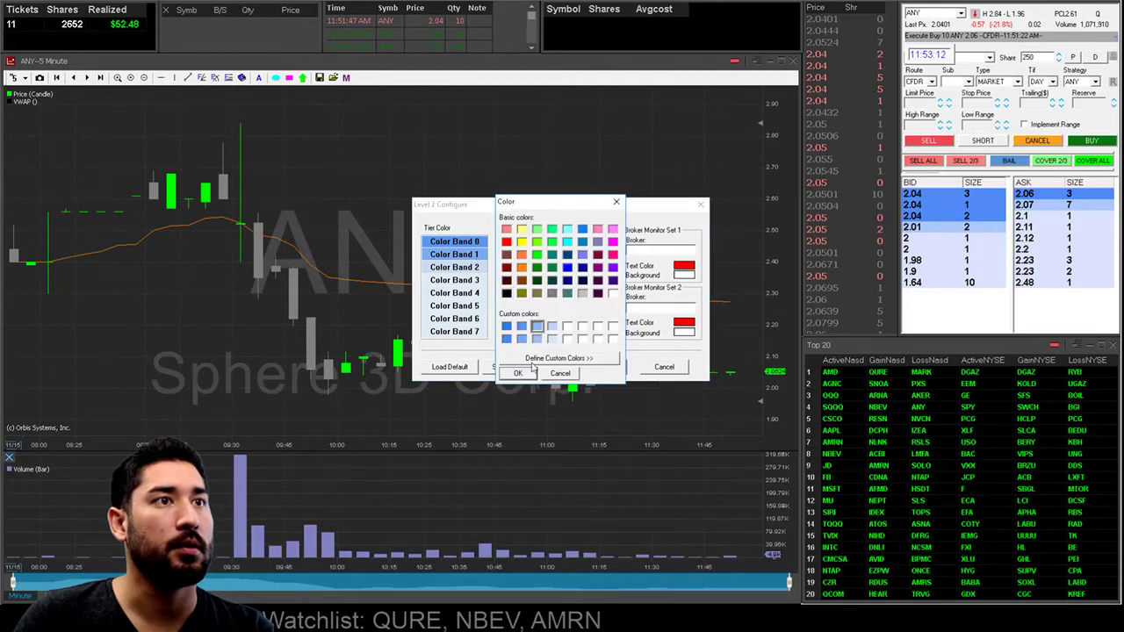
left_click(525, 375)
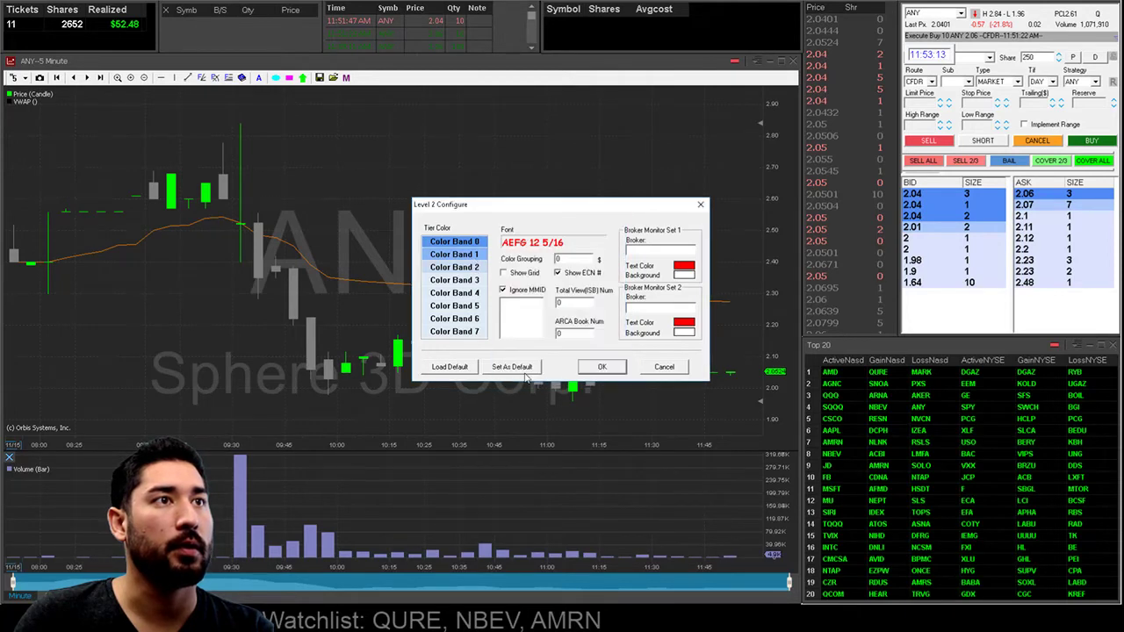
left_click(476, 274)
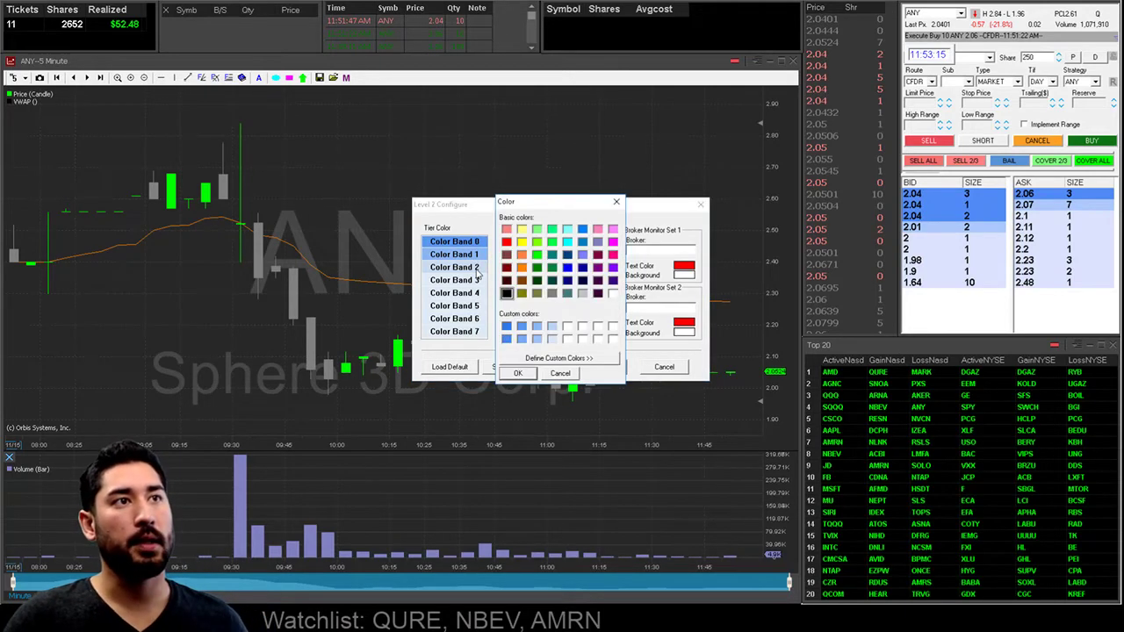
left_click(552, 332)
left_click(523, 374)
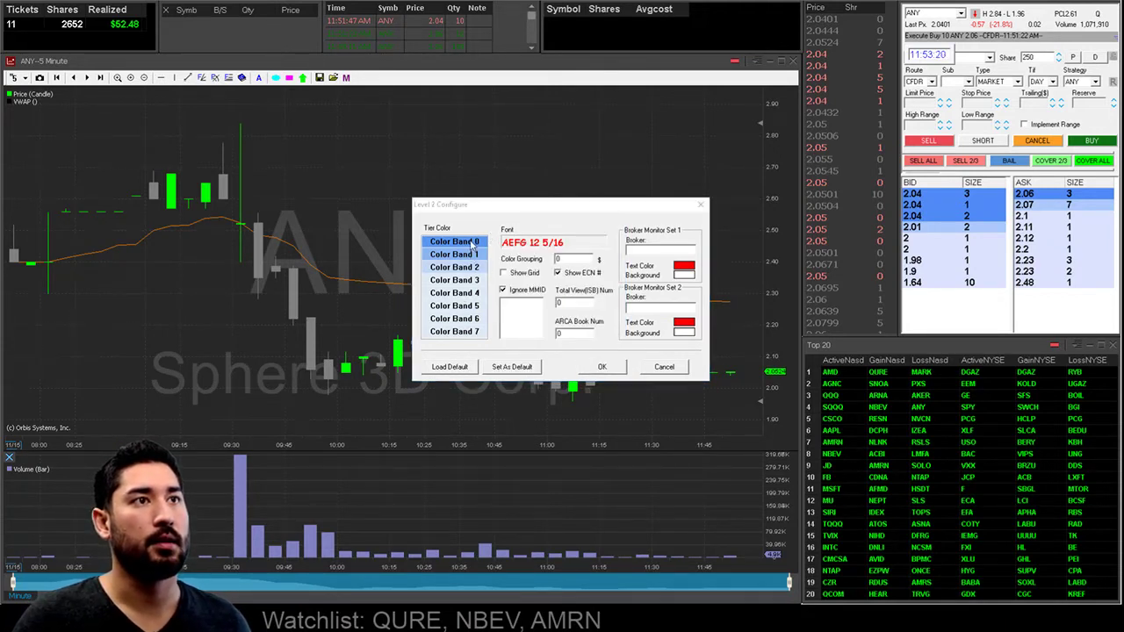
Step: Reapply the second row's second custom blue to Color Band 0 and the first row's third custom blue to Color Band 1
left_click(474, 243)
left_click(522, 339)
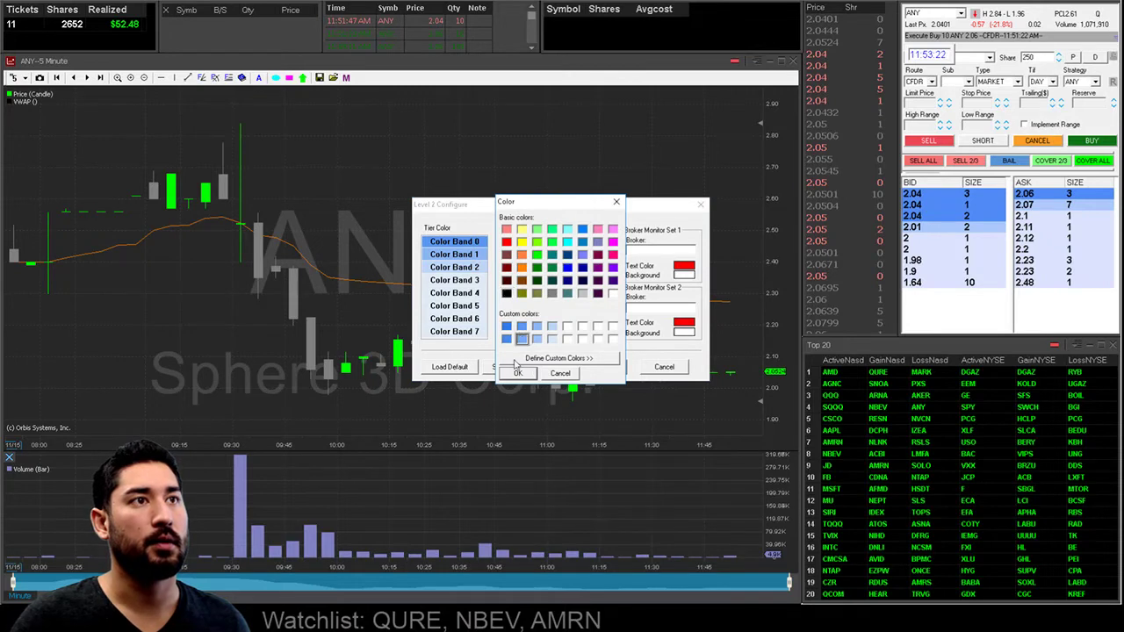
left_click(517, 374)
left_click(473, 253)
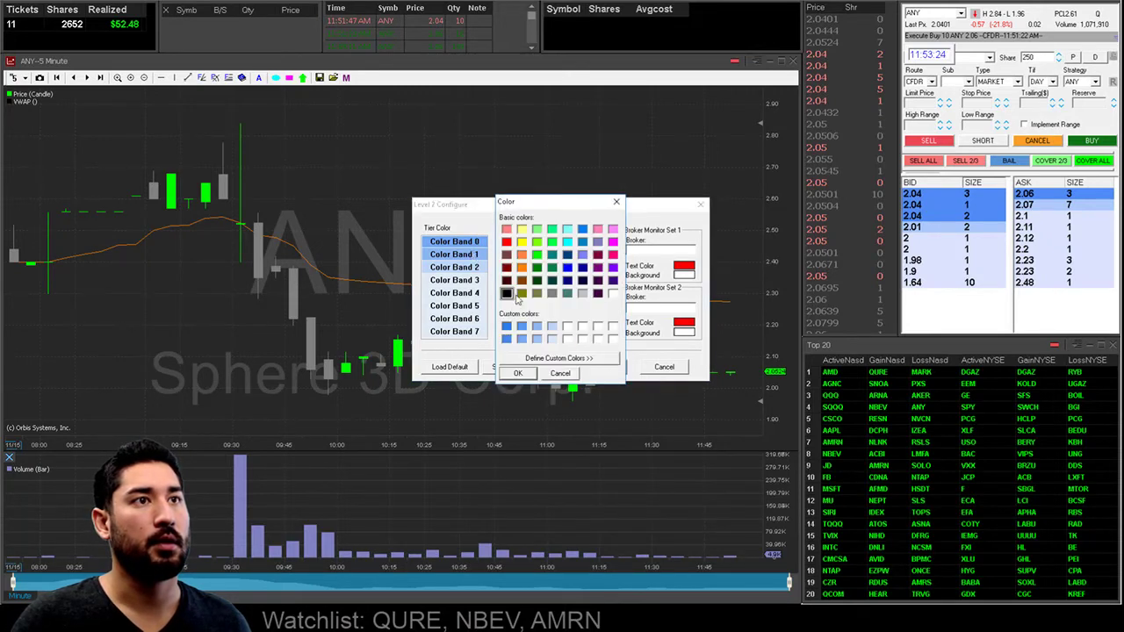
left_click(536, 328)
left_click(518, 373)
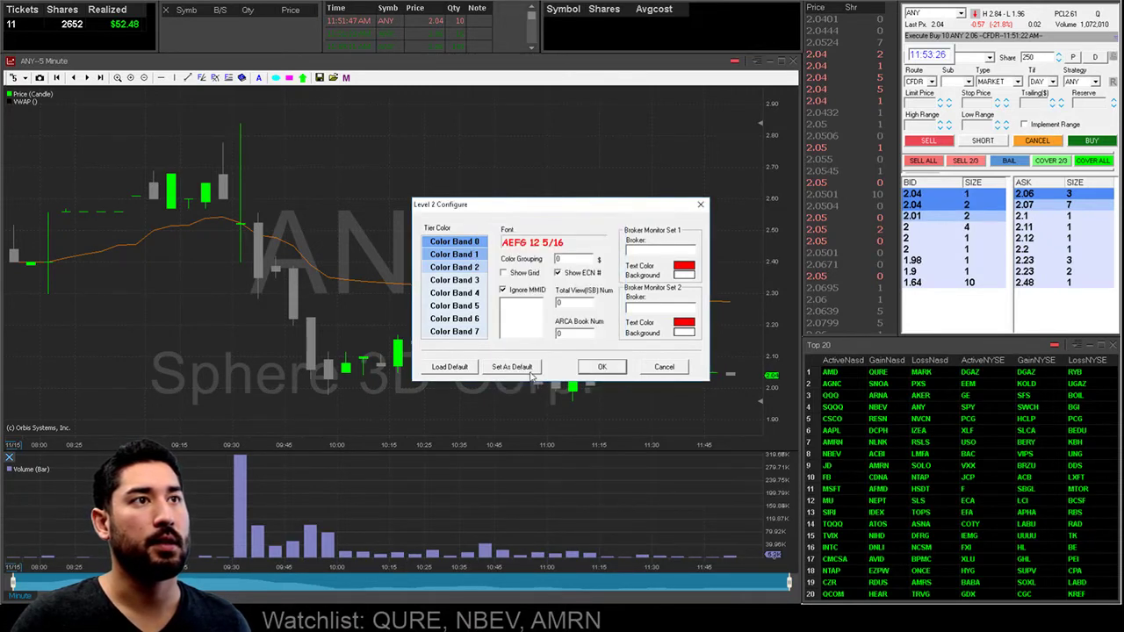
Step: Recolour Color Band 2 with the second row's third custom blue, replace it with the first row's lighter fourth one, and leave the Level 2 configuration
left_click(469, 267)
left_click(535, 340)
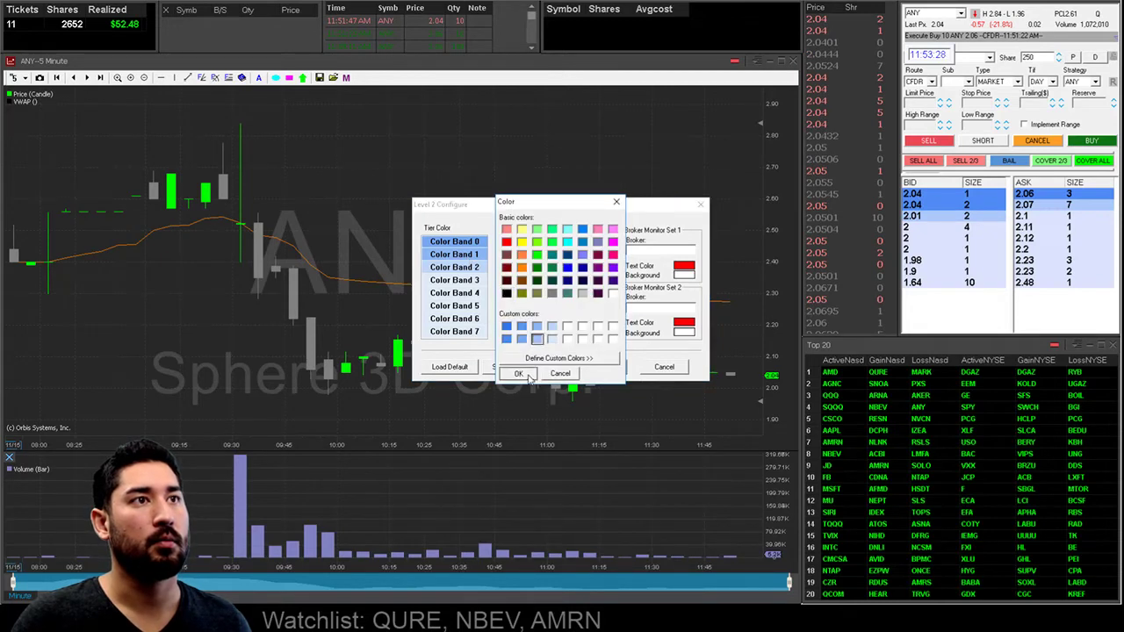
left_click(517, 373)
left_click(476, 275)
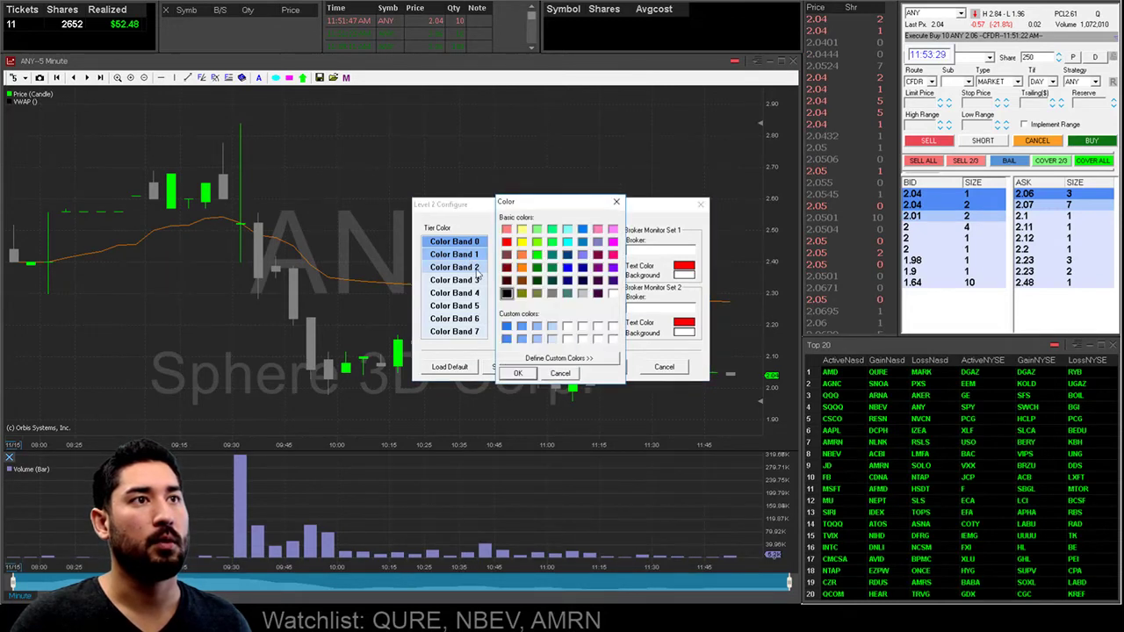
left_click(552, 328)
left_click(525, 374)
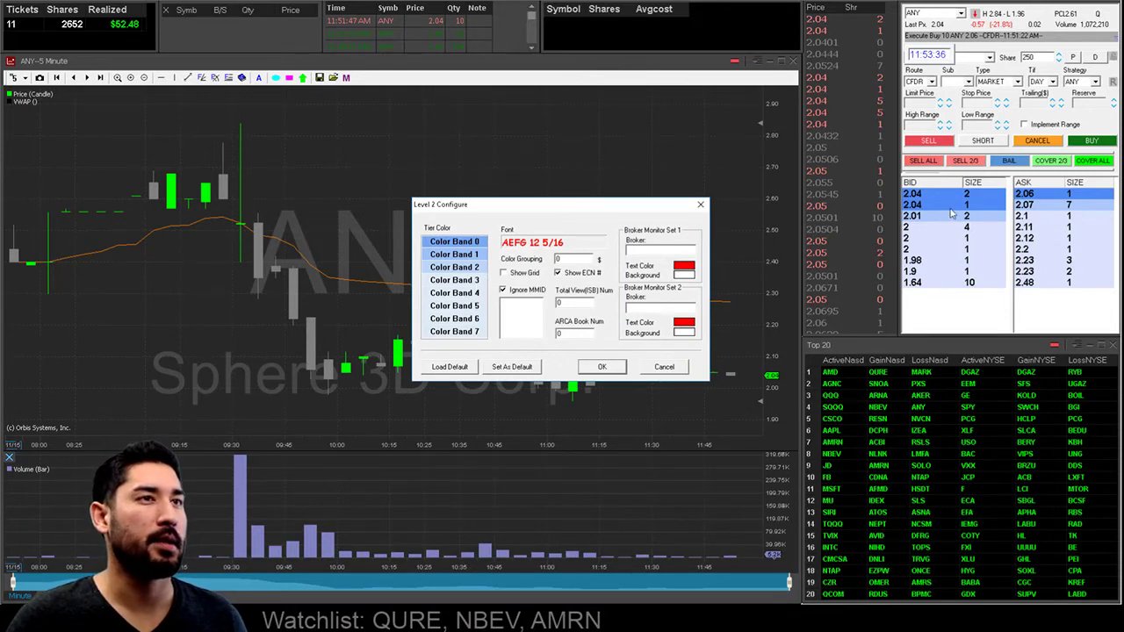
left_click_drag(614, 214, 596, 197)
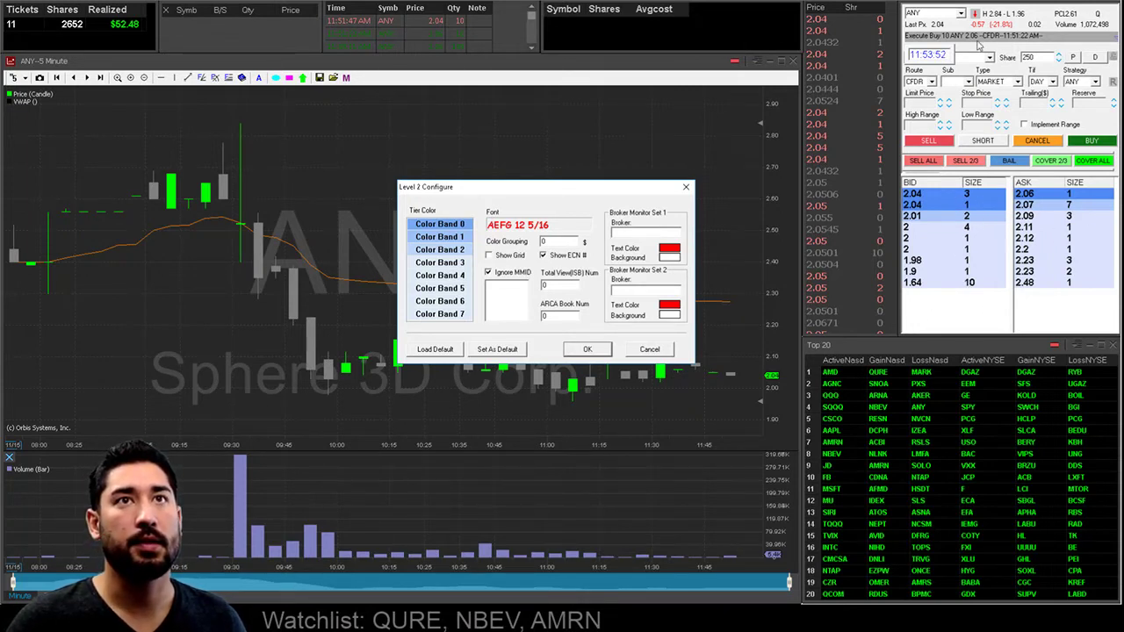
left_click(651, 350)
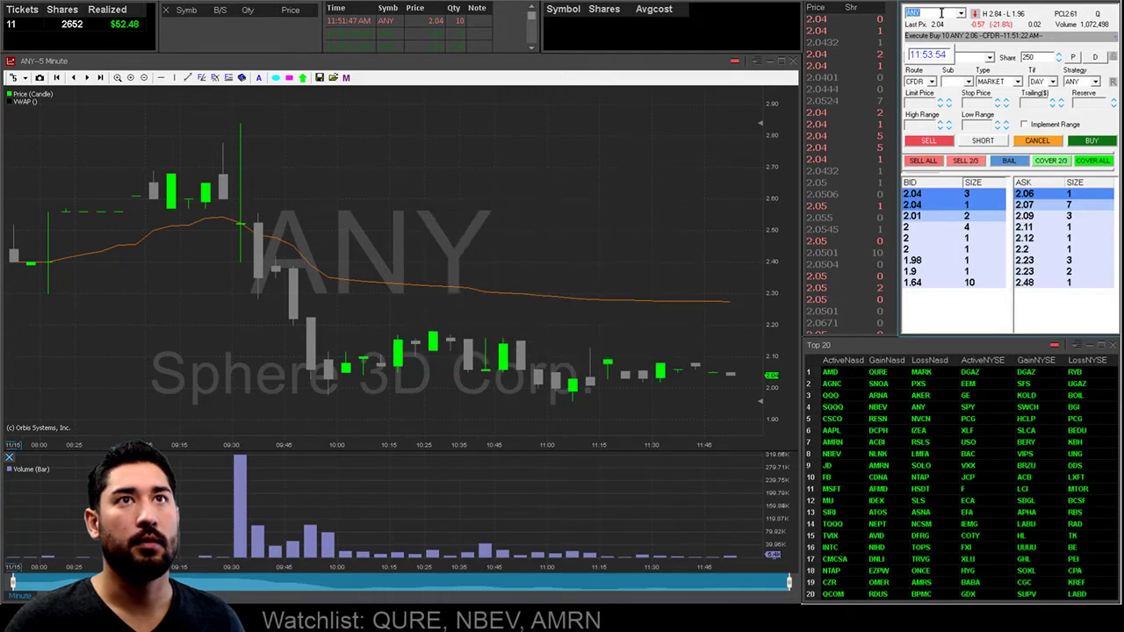
Step: Load the SPY symbol in the order entry window in place of ANY
left_click(936, 12)
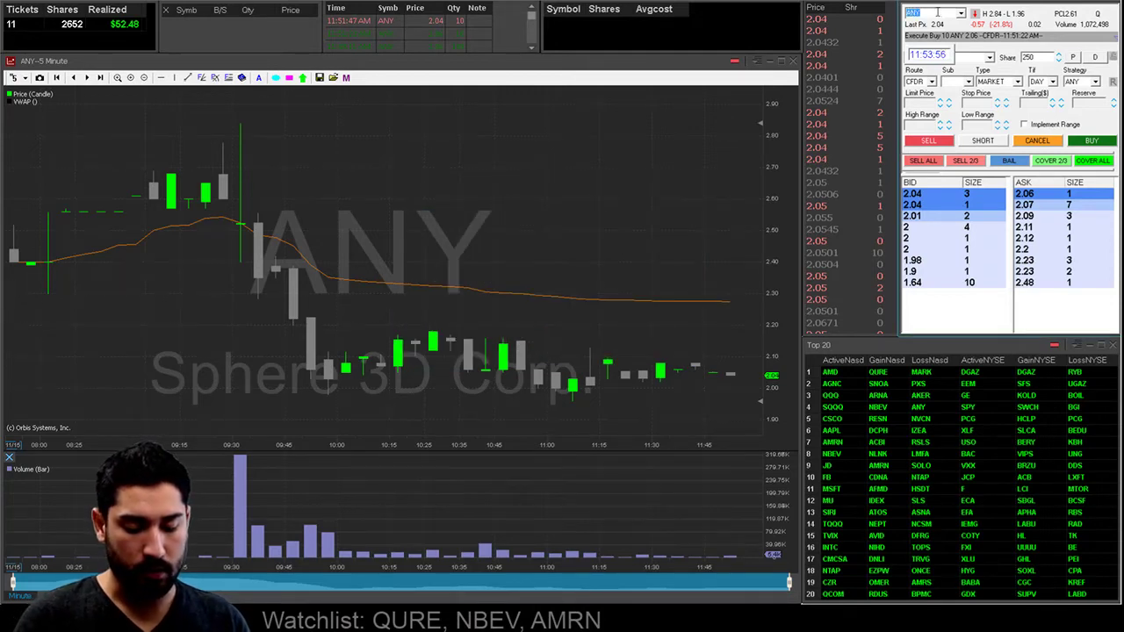
type("SPY")
key("Return")
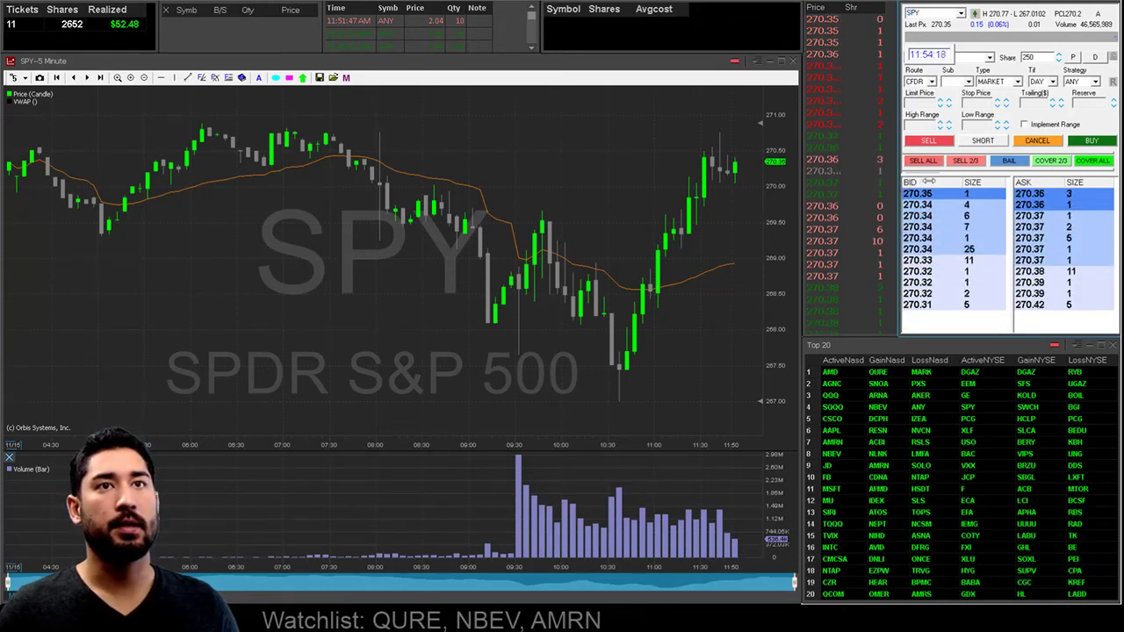
Step: Expand the bid table's hidden MMID column in Level 2, and collapse it again to leave only the BID and SIZE columns
mouse_move(930, 181)
left_mouse_down()
mouse_move(917, 181)
mouse_move(939, 183)
left_mouse_up()
left_click(916, 182)
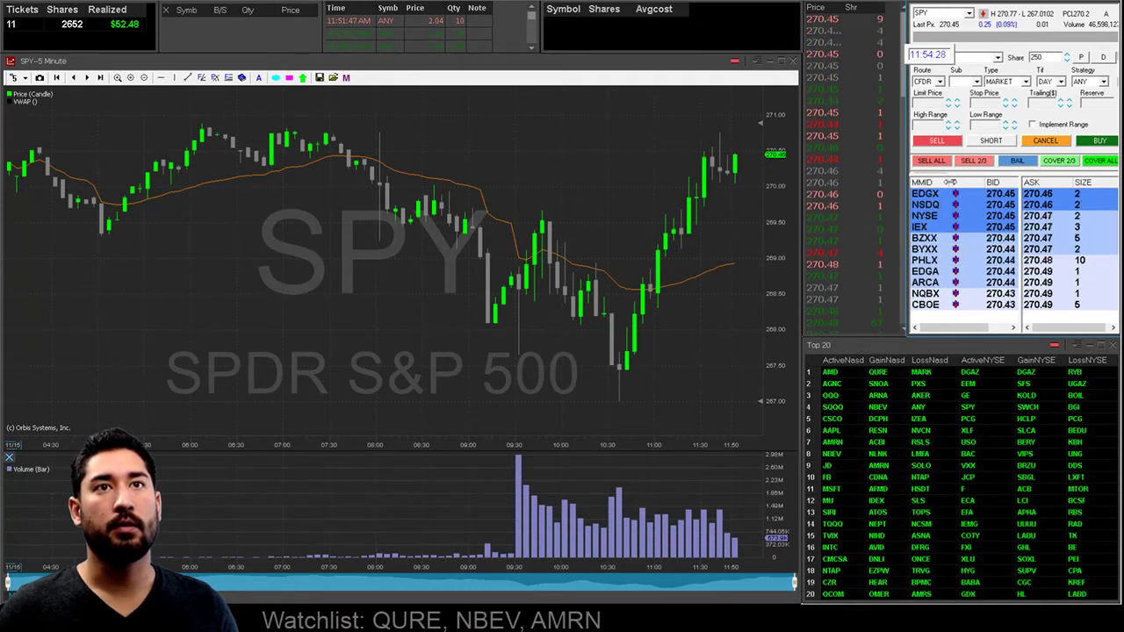
scroll(940, 192, "right", 1)
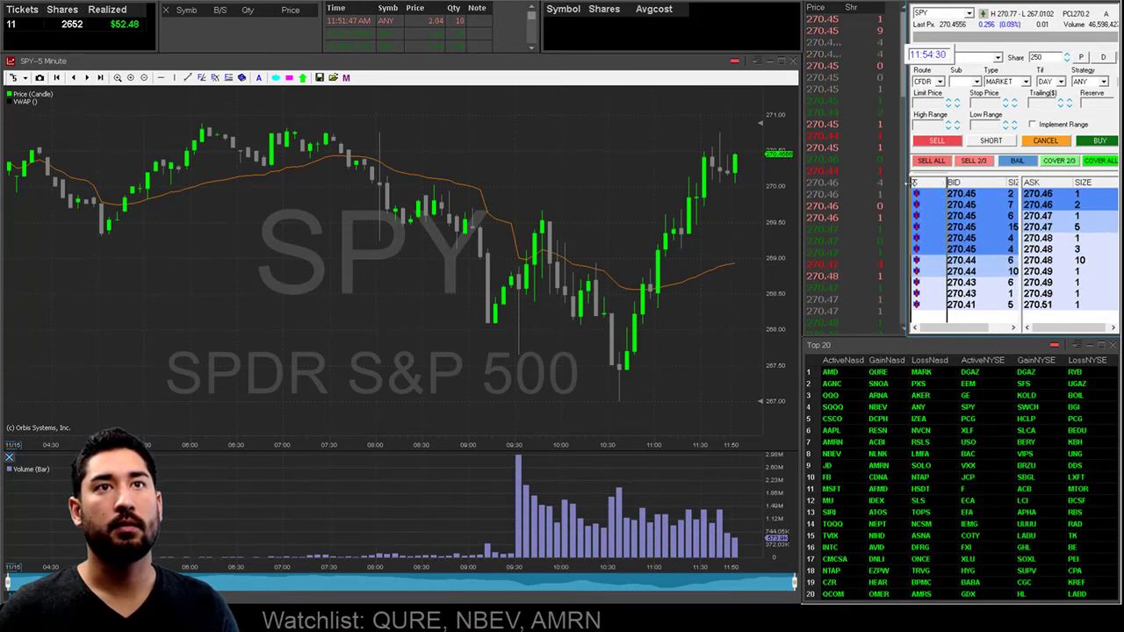
scroll(913, 181, "right", 1)
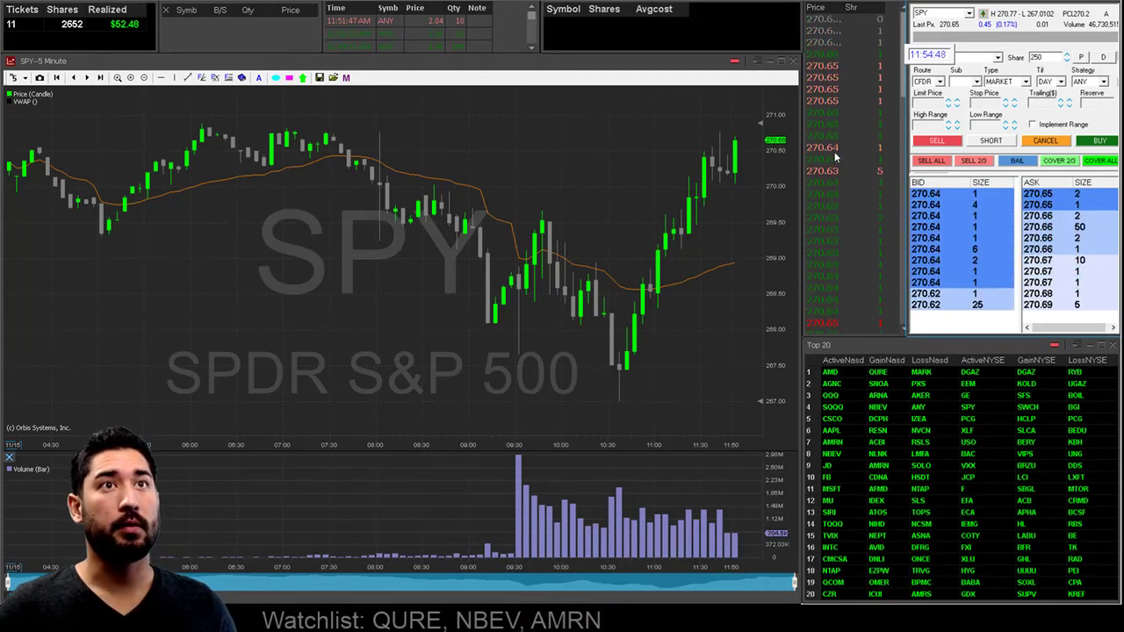
Step: Change the At Bid colour of the time and sales list to orange and apply it
double_click(836, 156)
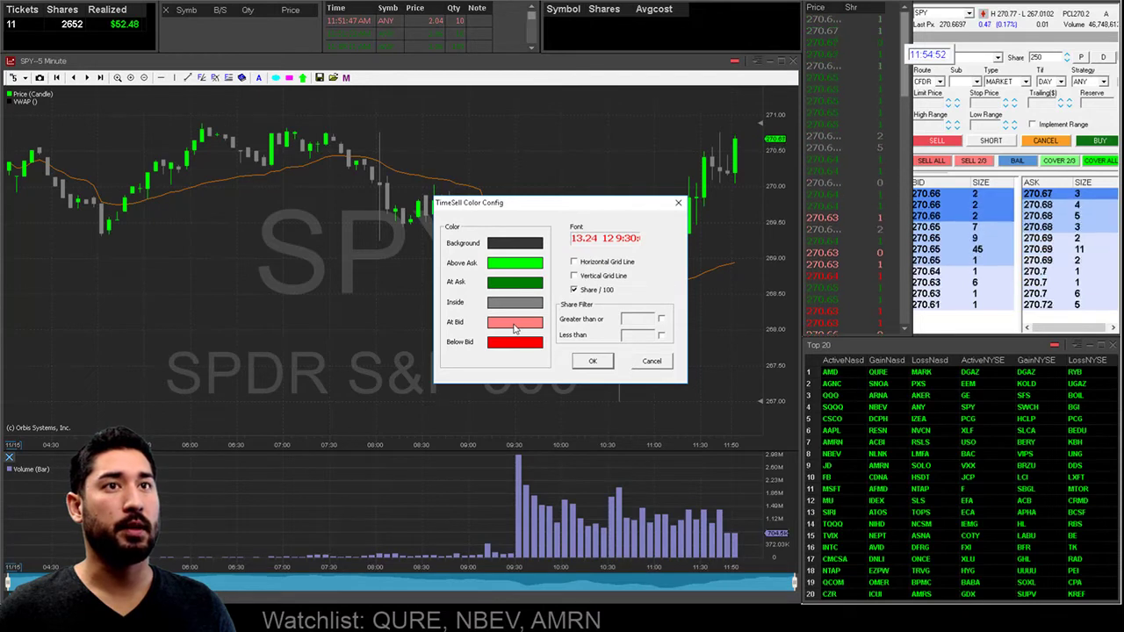
left_click(505, 326)
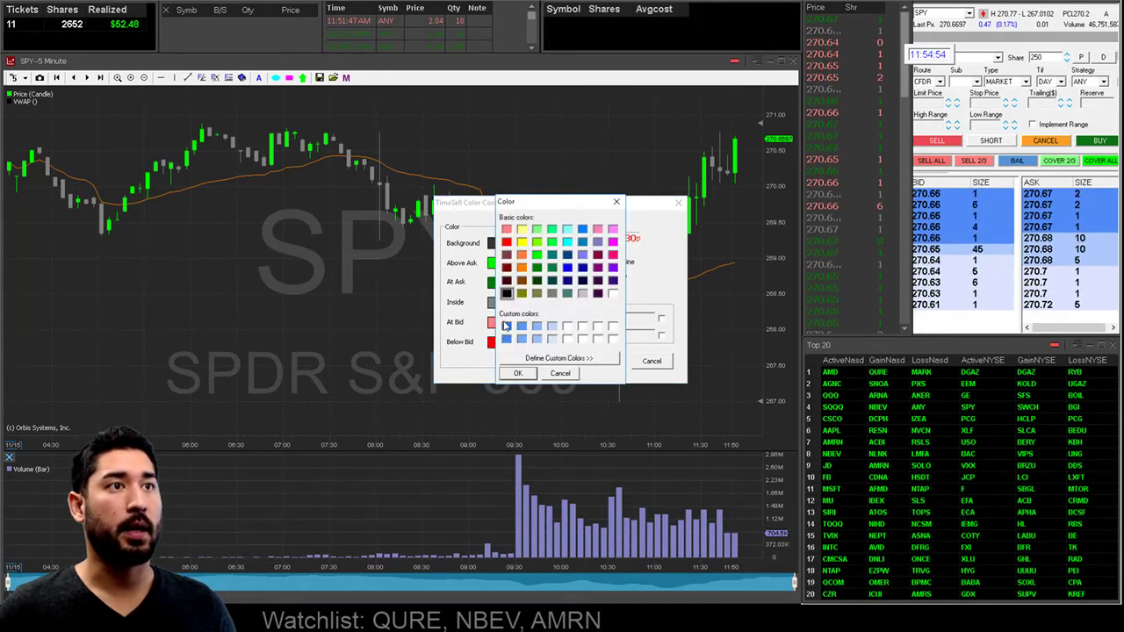
left_click(518, 373)
left_click(595, 358)
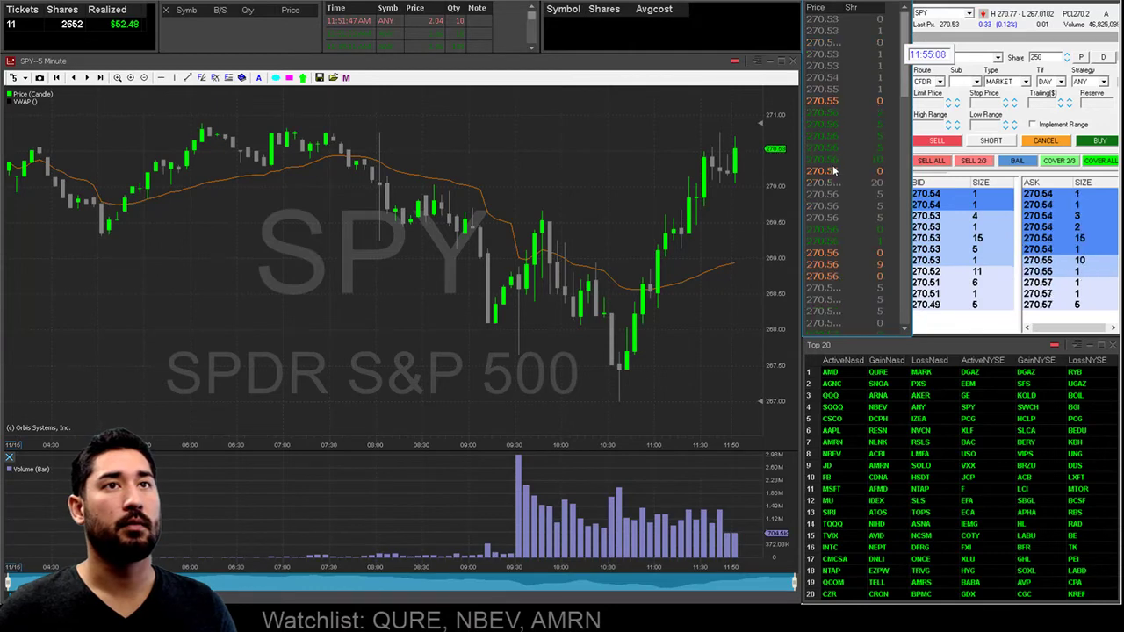
Step: Set the At Bid colour of the time and sales list to the first basic colour, light red, and apply it
double_click(832, 166)
left_click(514, 243)
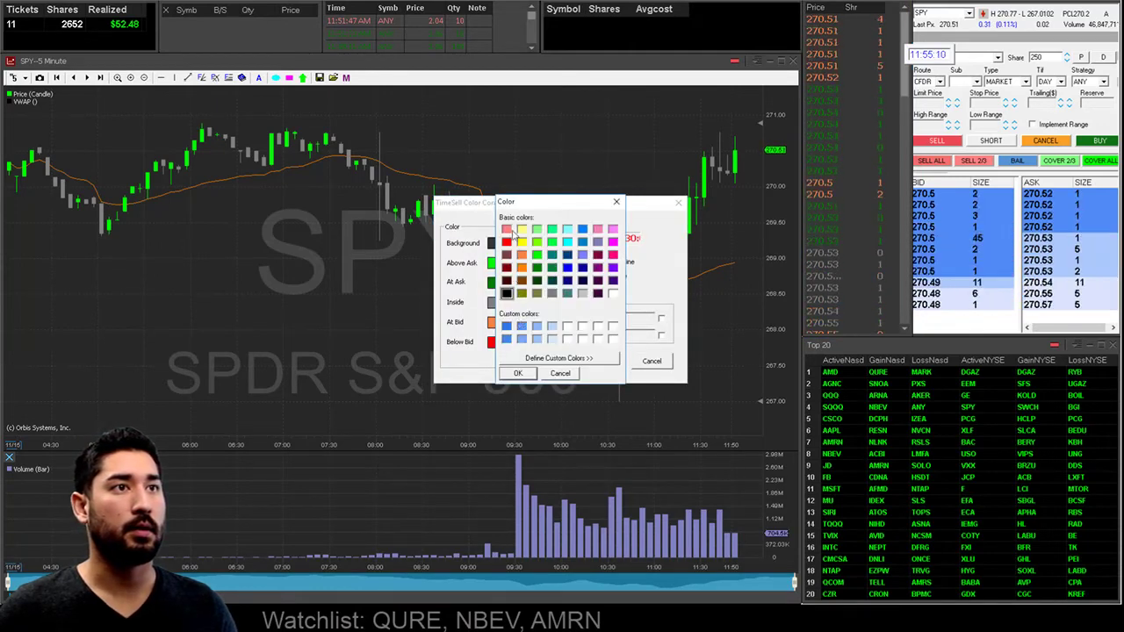
left_click(505, 230)
left_click(517, 373)
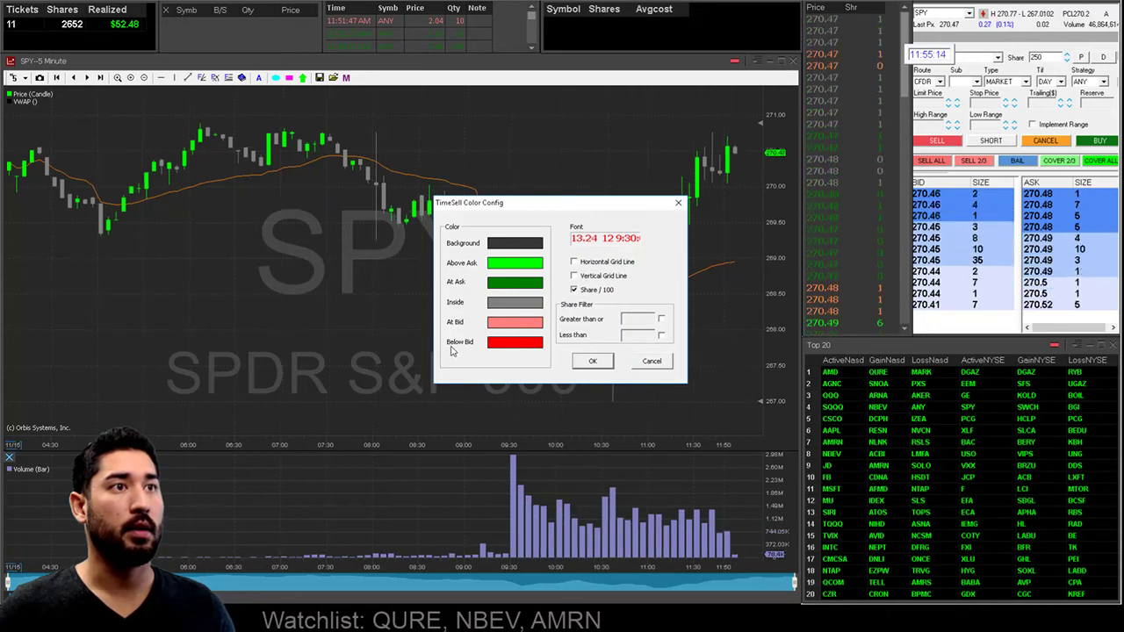
left_click(594, 360)
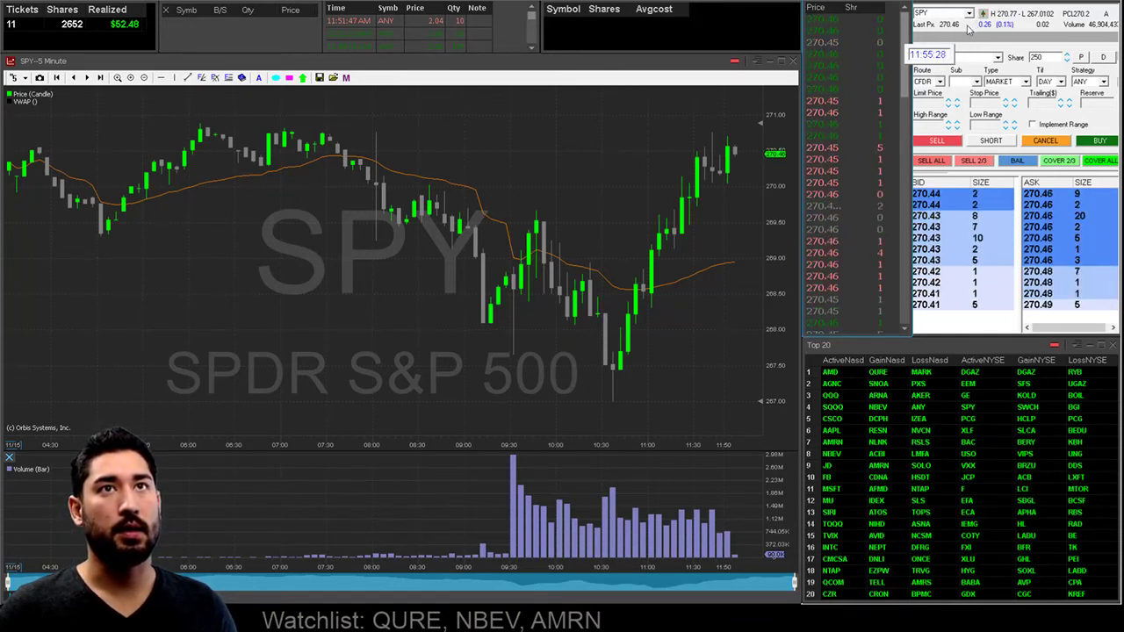
Step: Bring the order entry and Level 2 window forward and extend its left edge slightly over the time and sales list
left_click(969, 34)
left_click(670, 140)
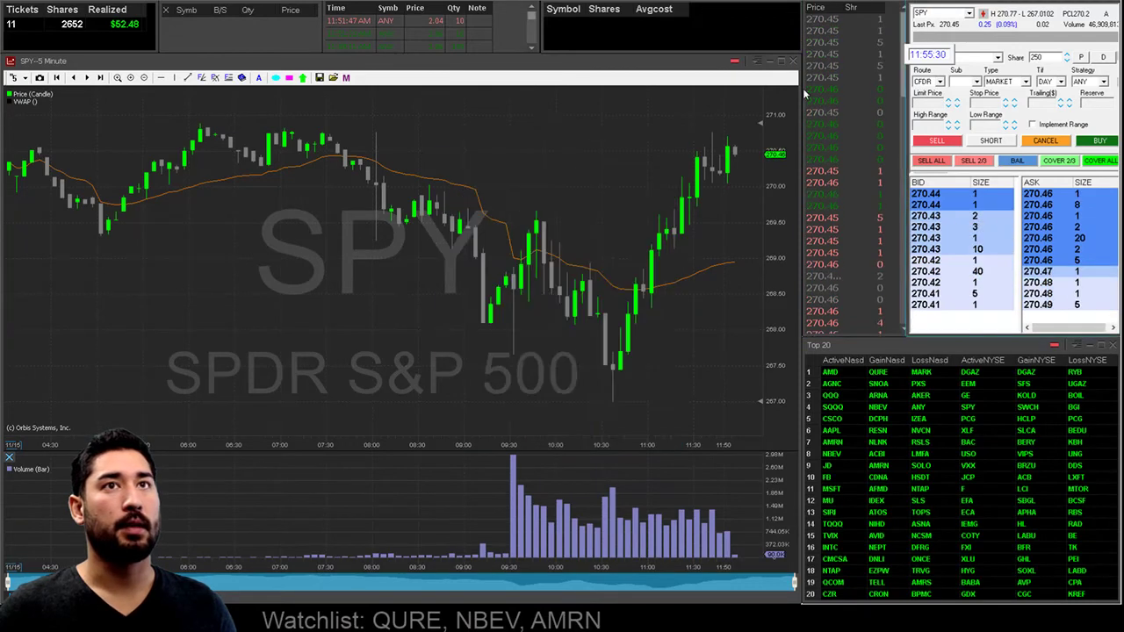
left_click(1018, 48)
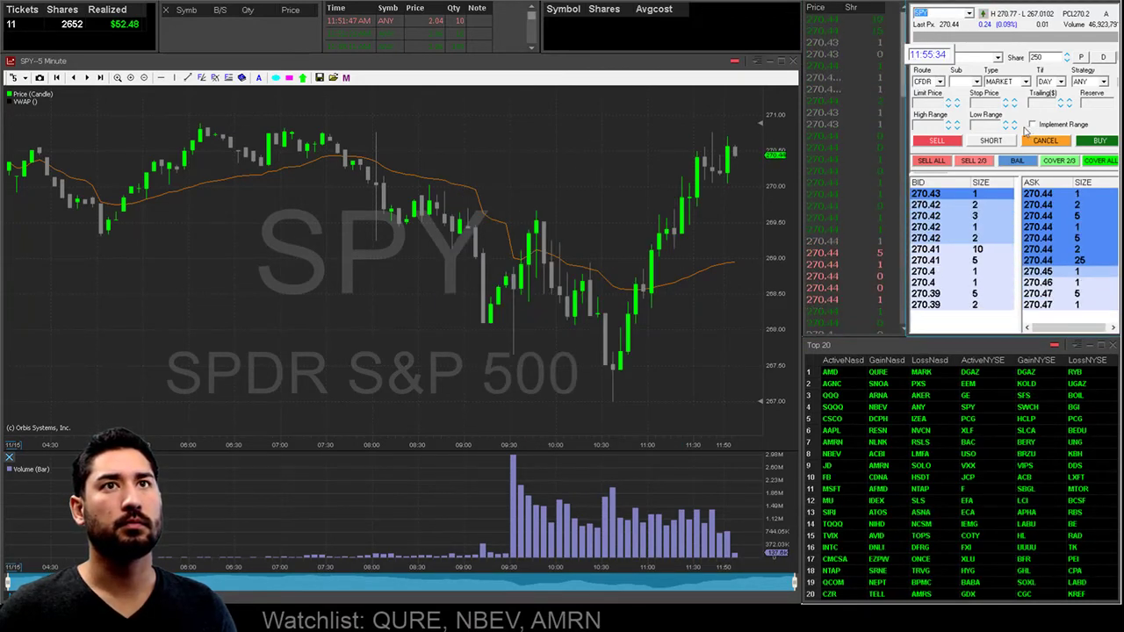
left_click_drag(907, 314, 900, 311)
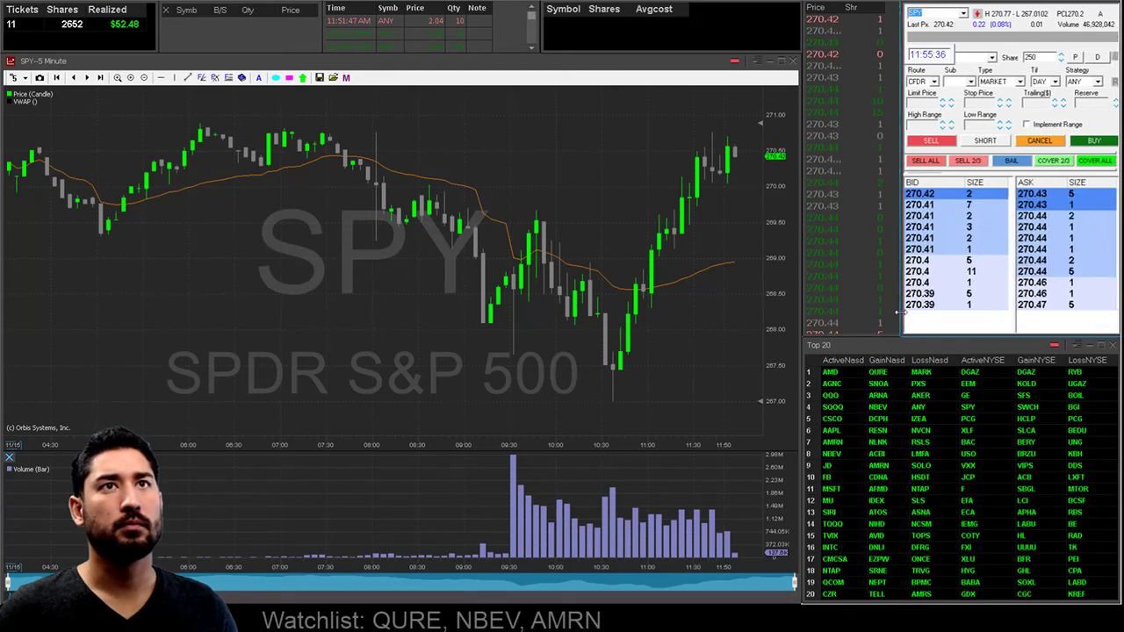